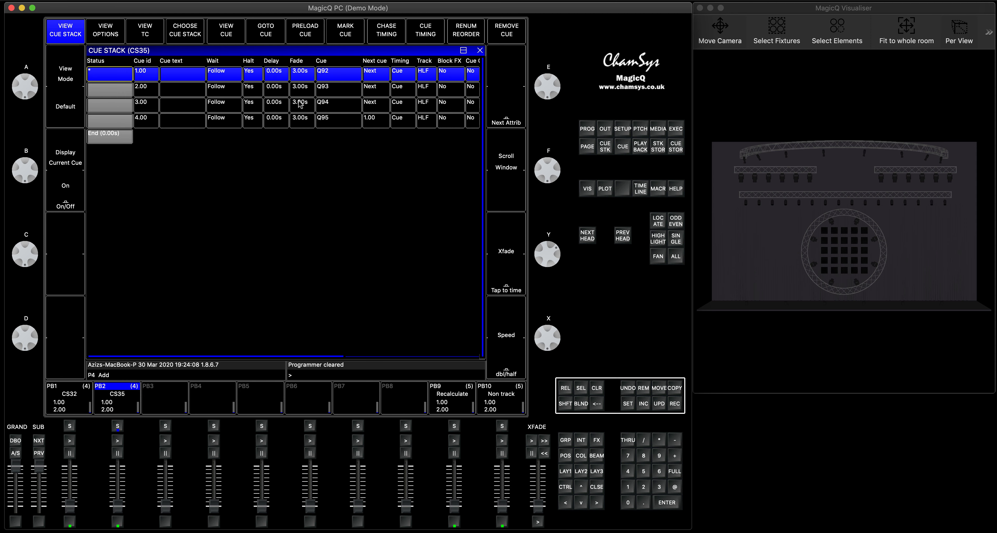
Review the cue stack defaults for step times, including the fade and delay settings, and close the window
{"action": "left_click", "coordinate": [109, 28]}
{"action": "left_click", "coordinate": [233, 32]}
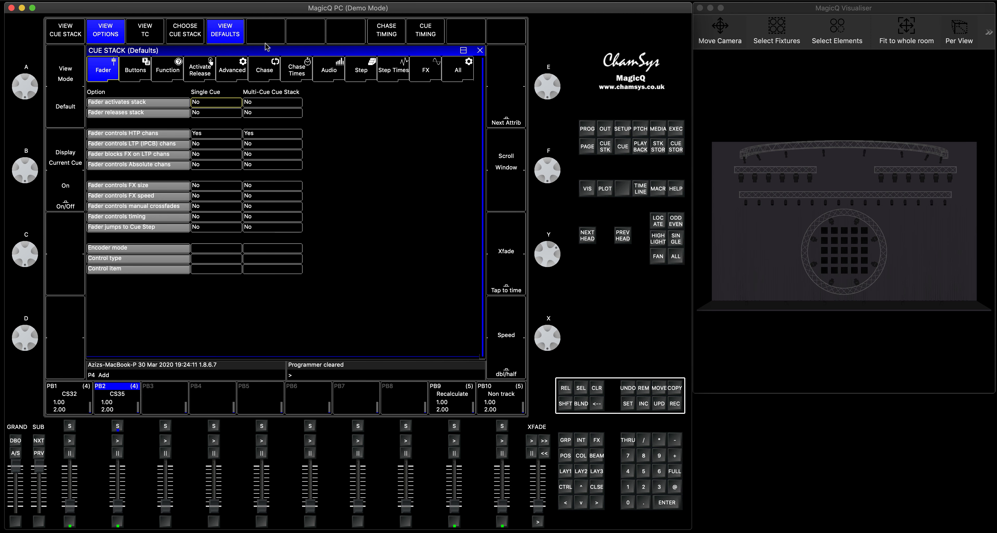
{"action": "left_click", "coordinate": [383, 70]}
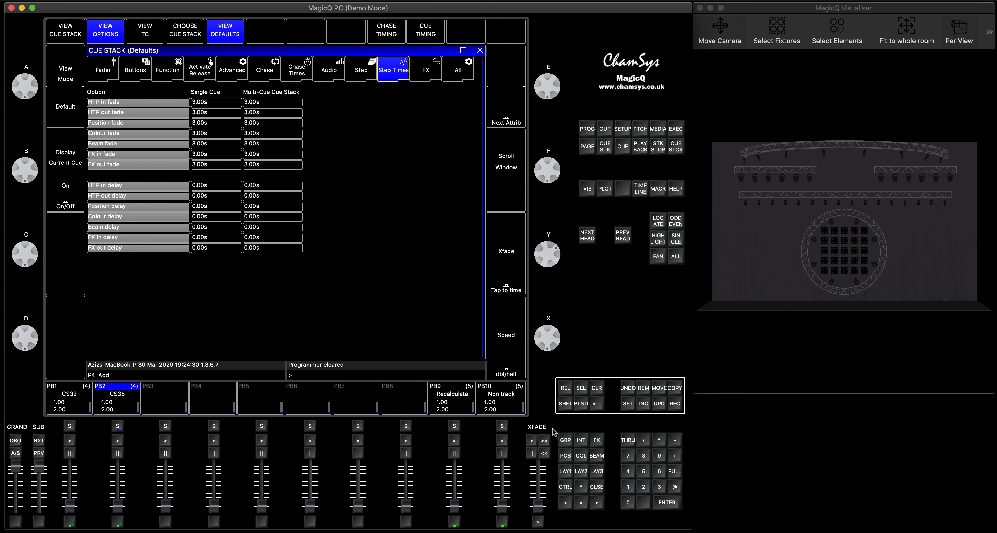
{"action": "left_click", "coordinate": [597, 487]}
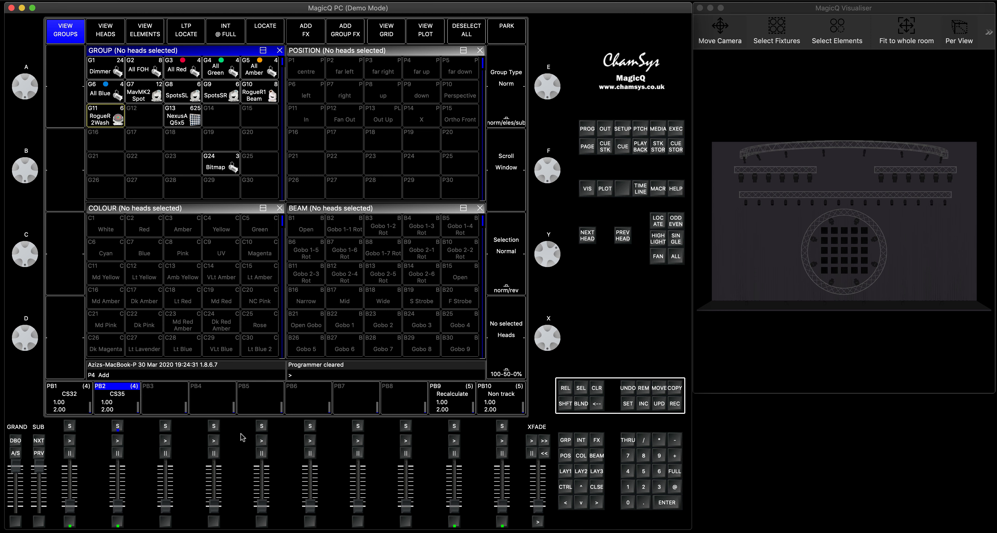
Raise the fader of playback 2, check the fader options of its cue stack CS35, and return to its cue list
{"action": "left_click", "coordinate": [119, 427]}
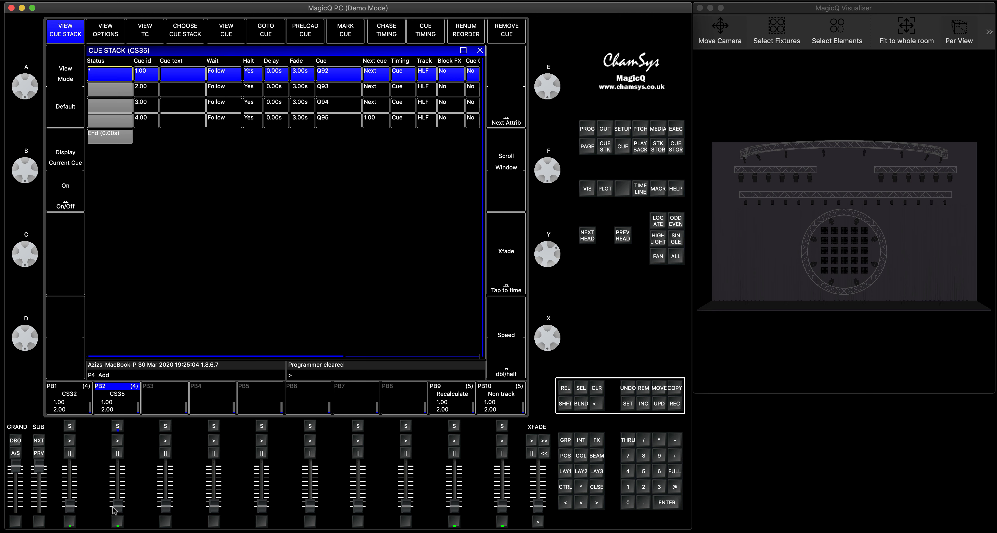
{"action": "left_click_drag", "start_coordinate": [117, 512], "coordinate": [118, 450]}
{"action": "left_click", "coordinate": [105, 36]}
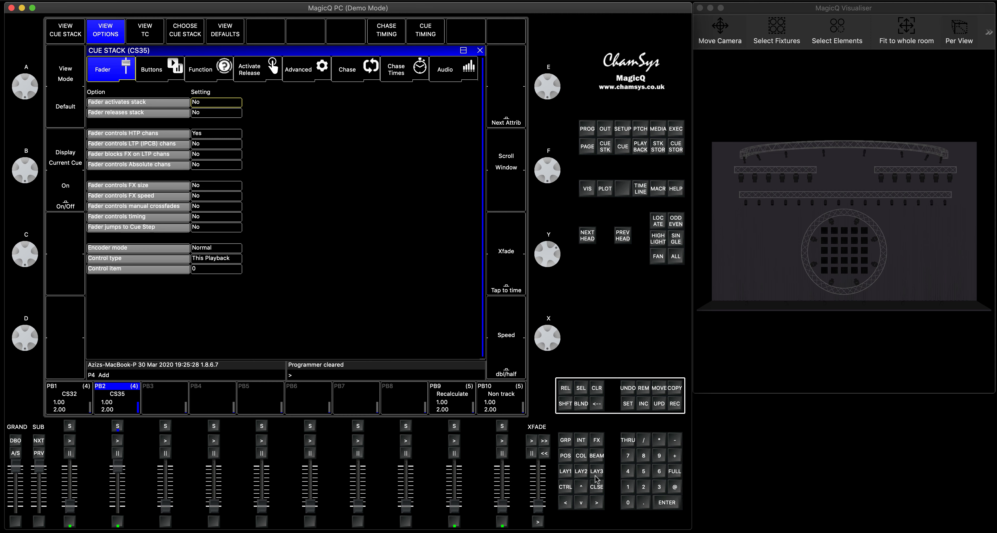
{"action": "left_click", "coordinate": [598, 489]}
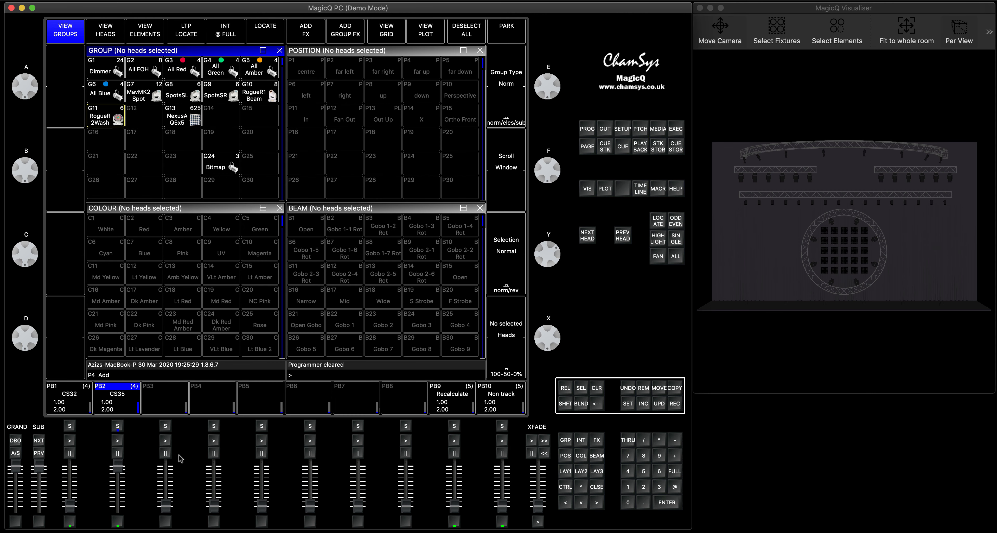
{"action": "left_click", "coordinate": [119, 426]}
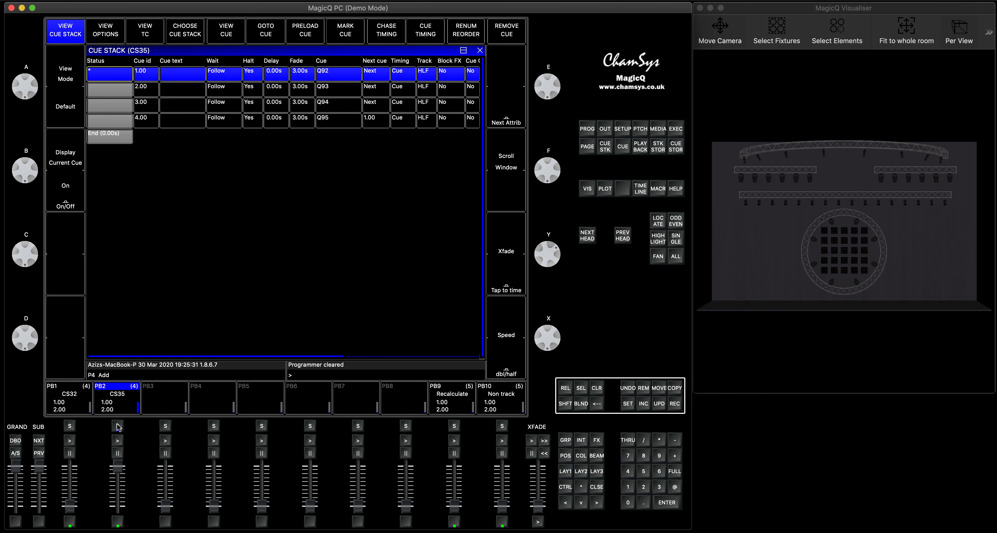
Run cue stack CS35 from cue 1.00 through cue 4.00 with playback 2 at full
{"action": "mouse_move", "coordinate": [118, 466]}
{"action": "left_mouse_down"}
{"action": "mouse_move", "coordinate": [118, 483]}
{"action": "mouse_move", "coordinate": [117, 467]}
{"action": "left_mouse_up"}
{"action": "left_click", "coordinate": [117, 441]}
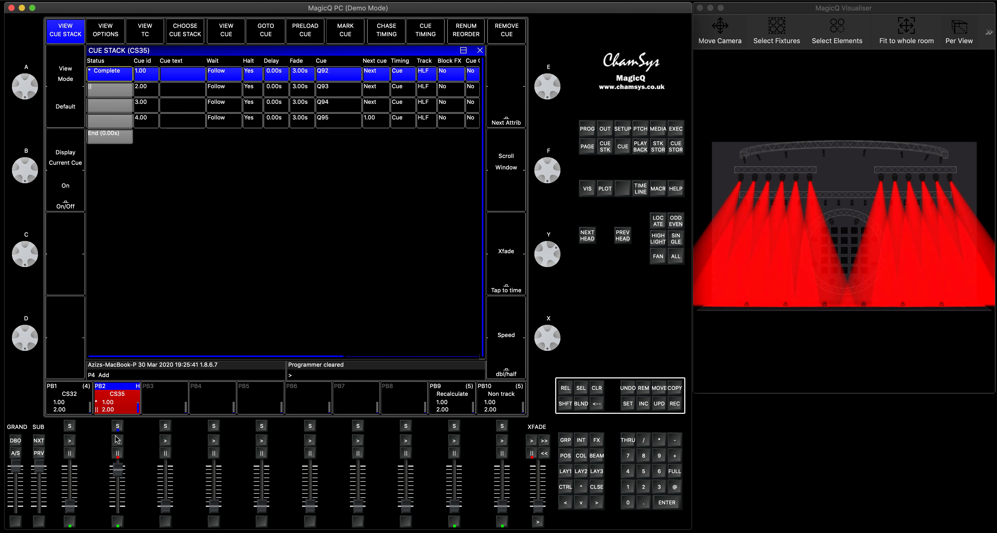
{"action": "left_click", "coordinate": [117, 440]}
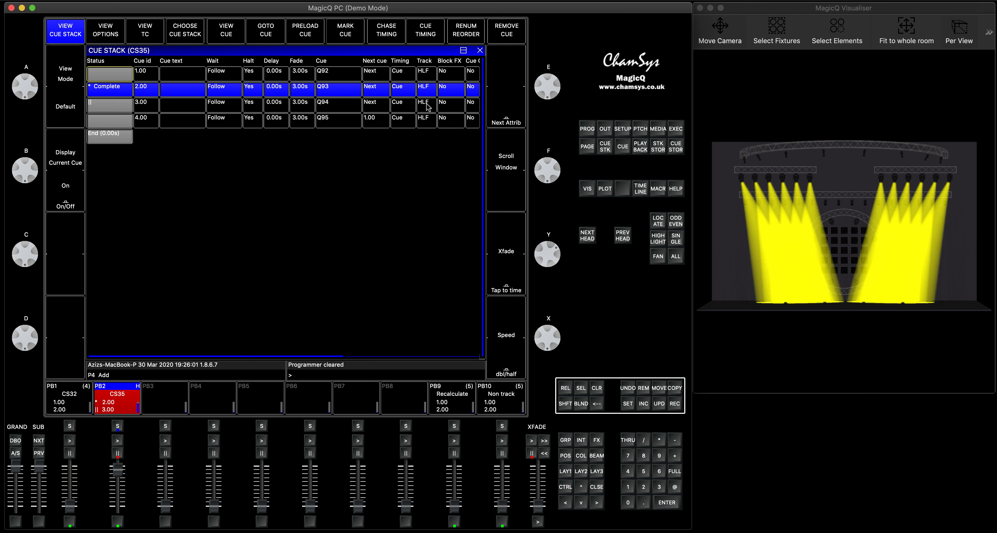
{"action": "left_click", "coordinate": [118, 442]}
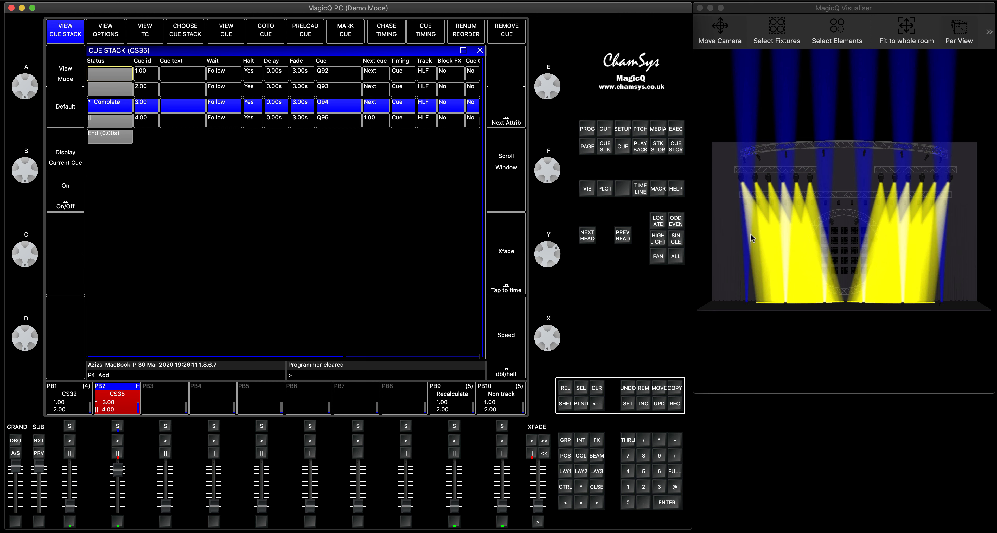
{"action": "left_click", "coordinate": [117, 442]}
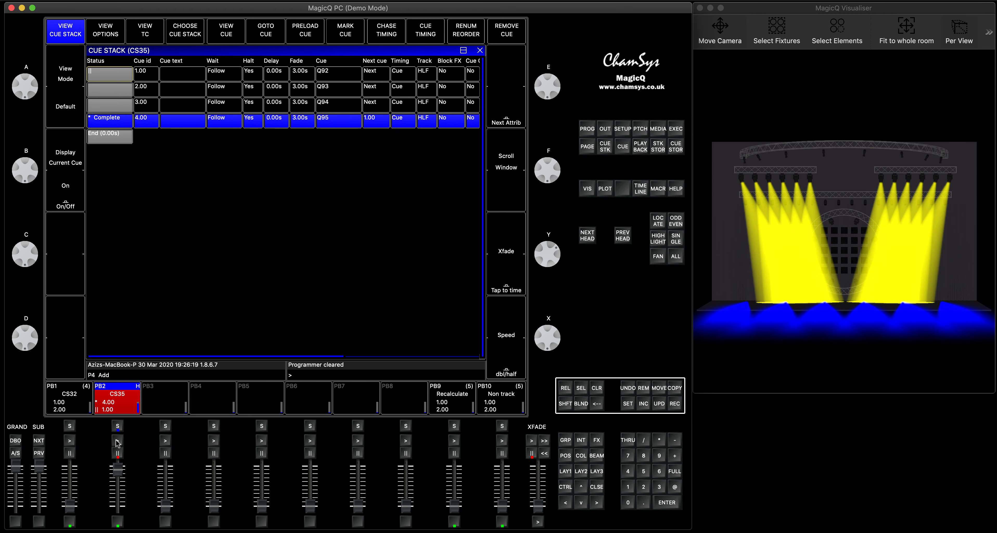
{"action": "left_click_drag", "start_coordinate": [117, 470], "coordinate": [118, 464]}
Clear the HLF tracking flags on all four cues of CS35 and release the playback
{"action": "left_click_drag", "start_coordinate": [427, 74], "coordinate": [427, 121]}
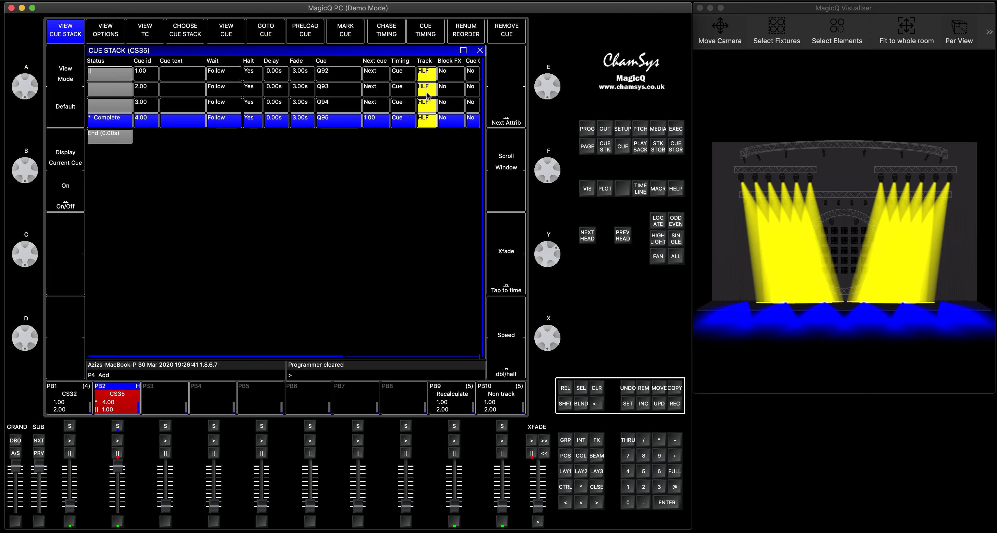
{"action": "left_click", "coordinate": [426, 92]}
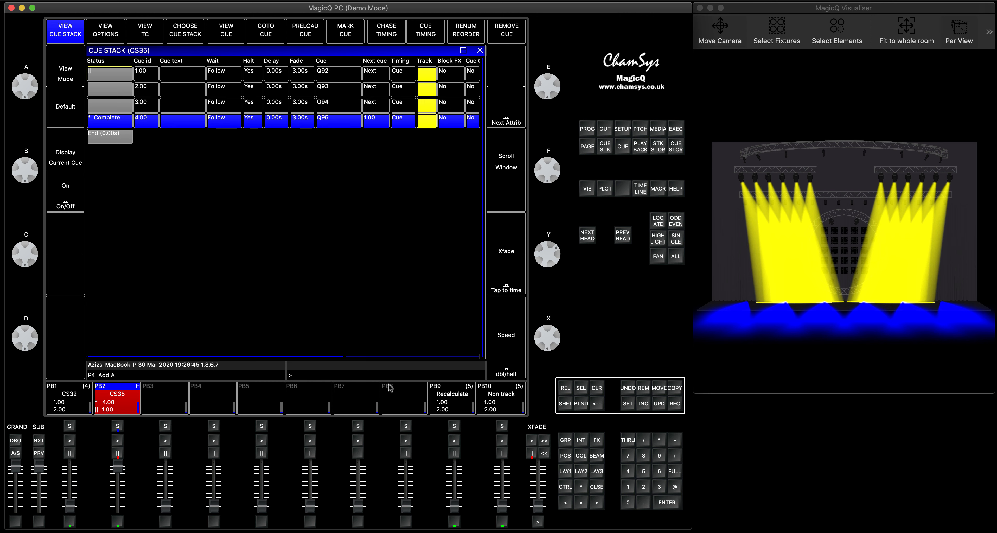
{"action": "left_click", "coordinate": [567, 389]}
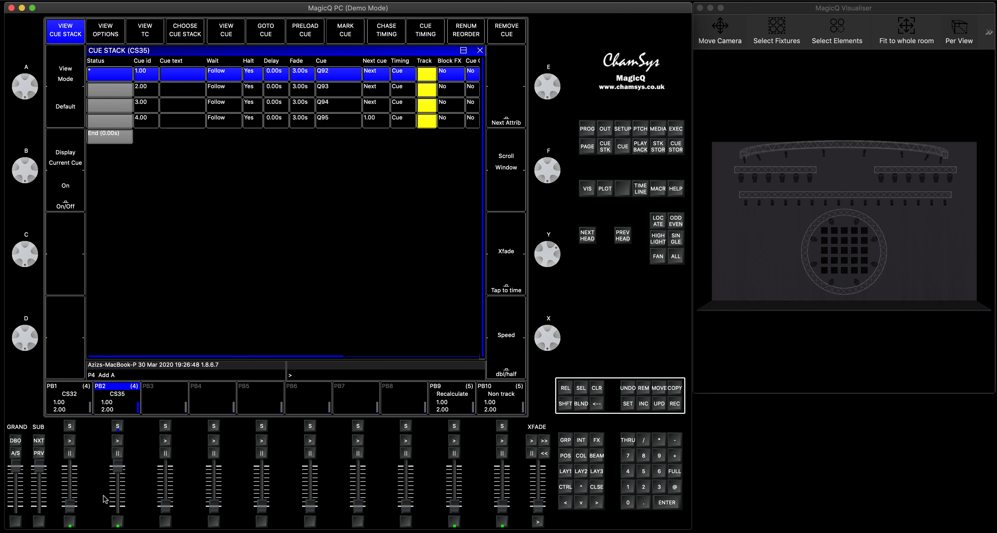
Run cues 1.00 and 2.00 of CS35 without tracking, lower the playback 2 fader, and release the playback
{"action": "mouse_move", "coordinate": [120, 466]}
{"action": "left_mouse_down"}
{"action": "mouse_move", "coordinate": [118, 513]}
{"action": "mouse_move", "coordinate": [117, 464]}
{"action": "left_mouse_up"}
{"action": "left_click", "coordinate": [118, 442]}
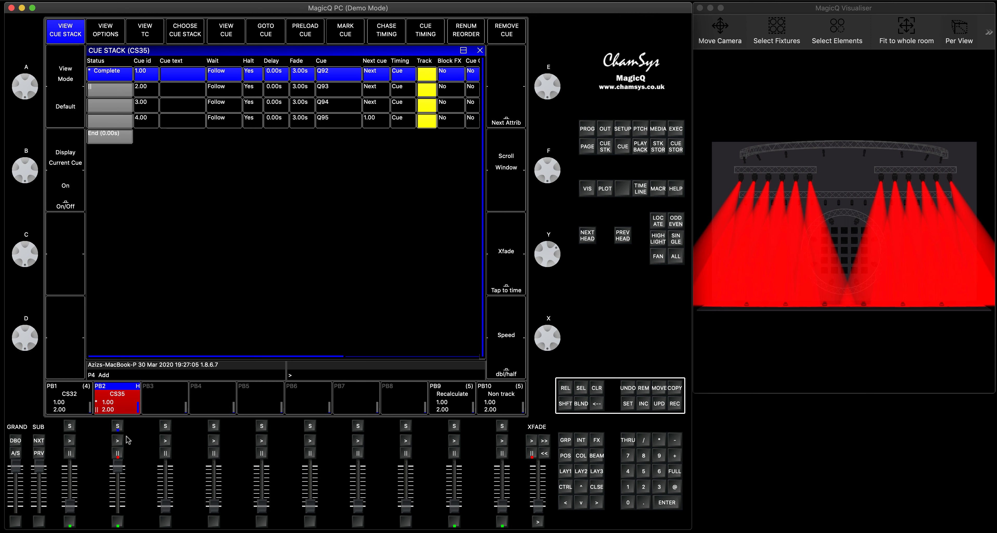
{"action": "left_click", "coordinate": [117, 441]}
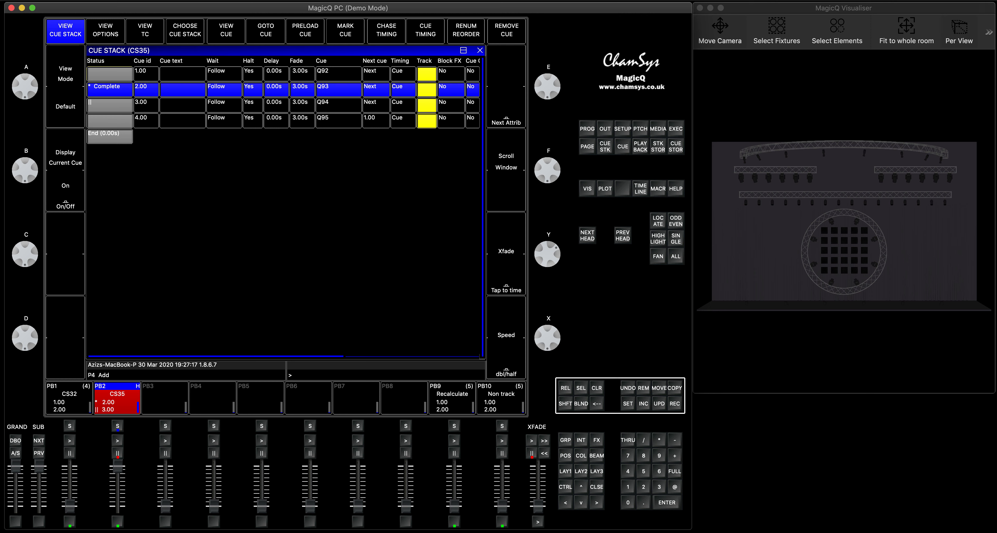
{"action": "left_click_drag", "start_coordinate": [118, 467], "coordinate": [119, 505]}
{"action": "left_click", "coordinate": [566, 388]}
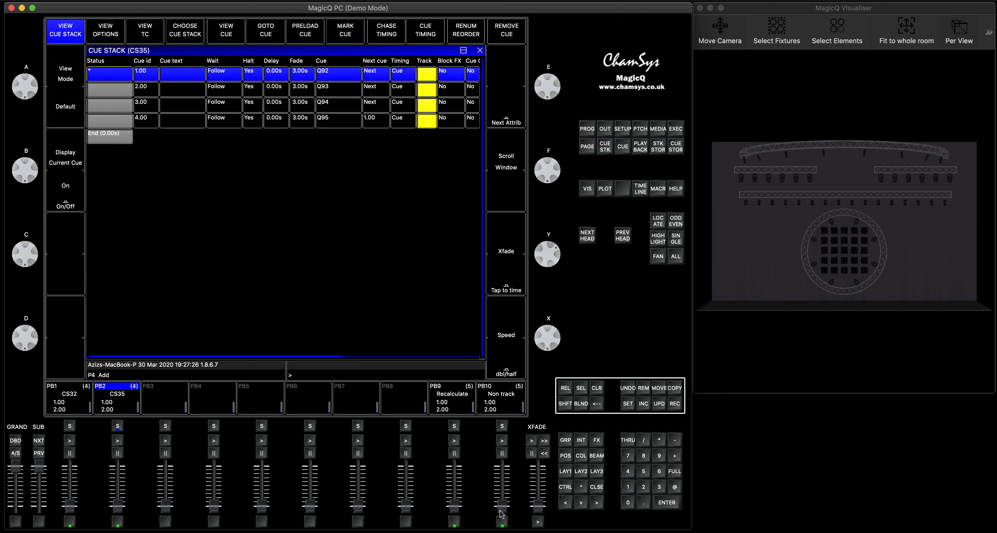
Raise playback 10, Non track, and run its cues from 1.00 through 4.00 with the cue stack window closed
{"action": "left_click_drag", "start_coordinate": [502, 505], "coordinate": [503, 441]}
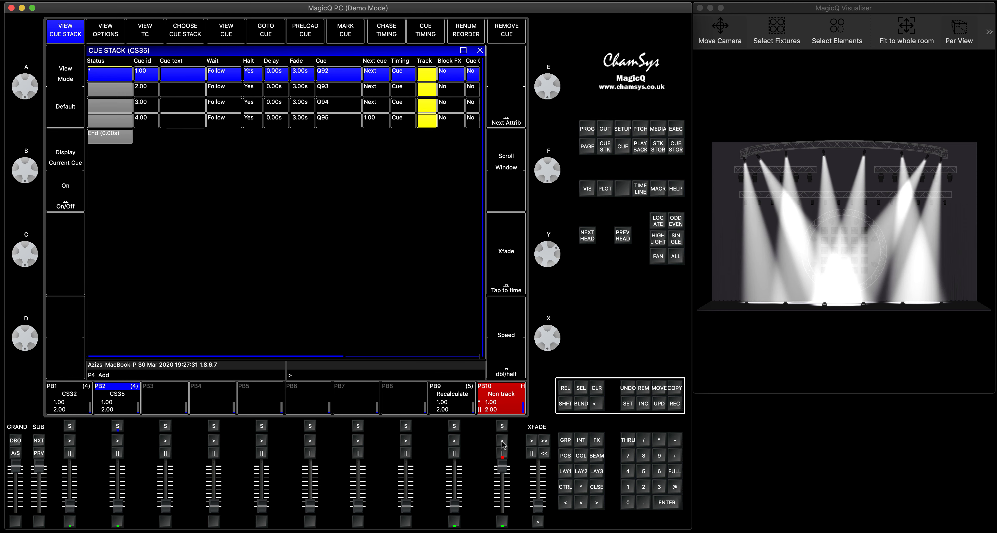
{"action": "left_click", "coordinate": [597, 487]}
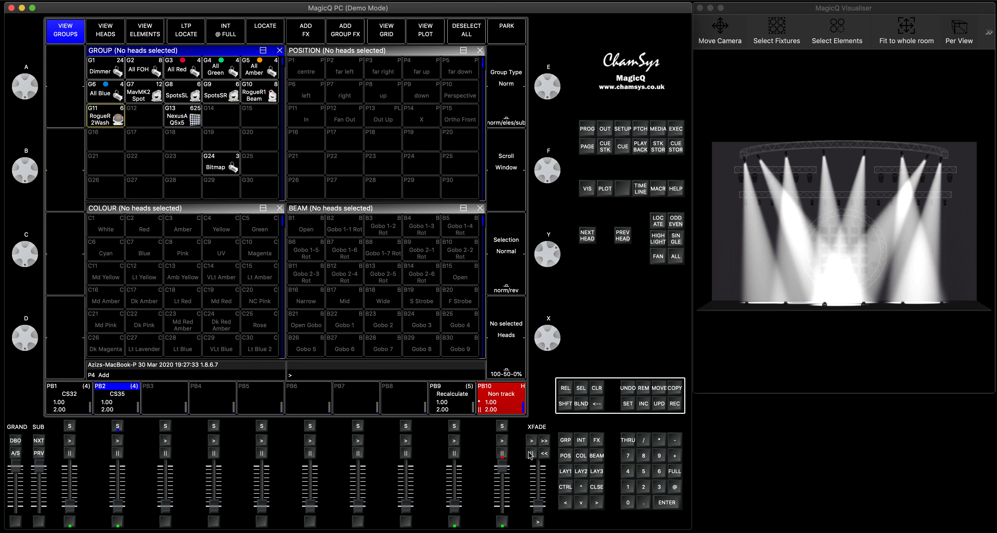
{"action": "left_click", "coordinate": [502, 442]}
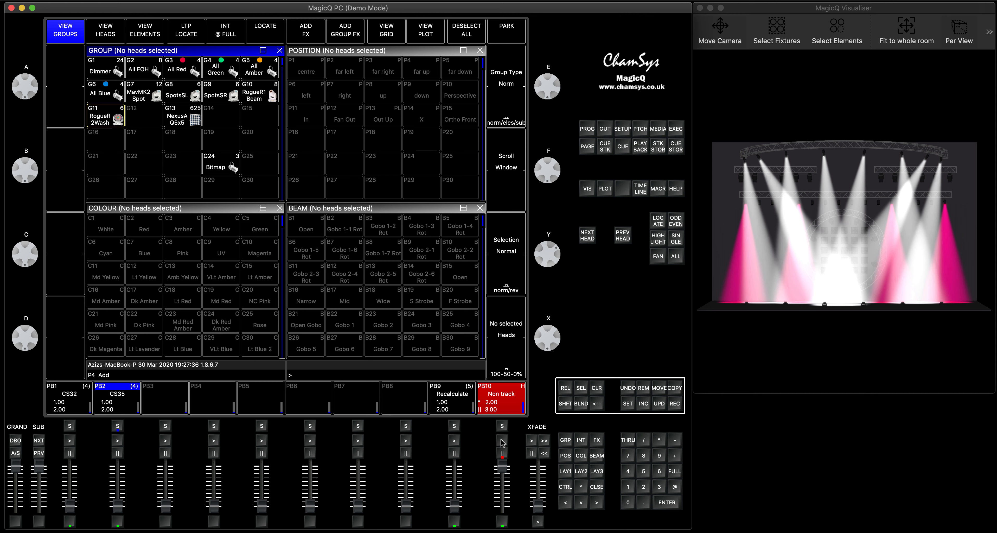
{"action": "left_click", "coordinate": [502, 442]}
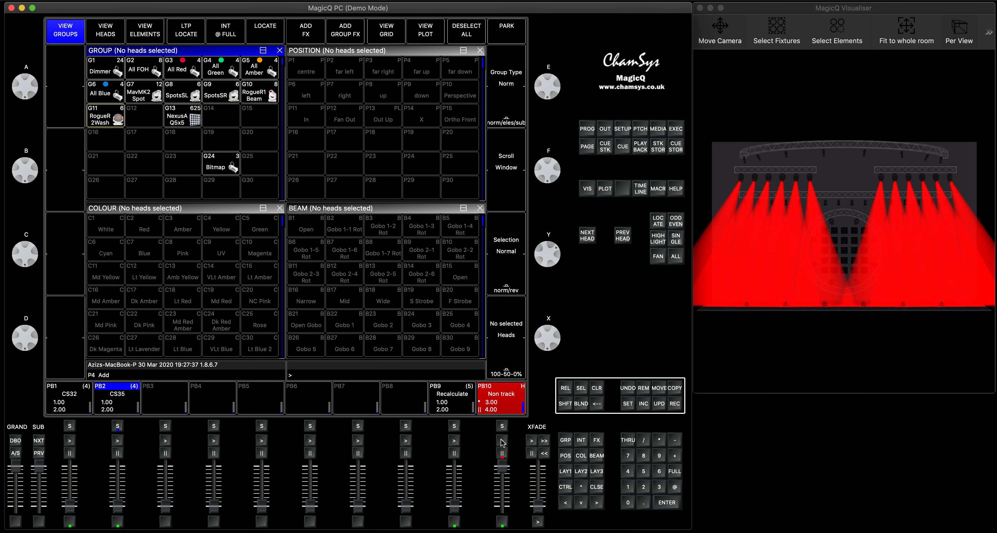
{"action": "left_click", "coordinate": [502, 441]}
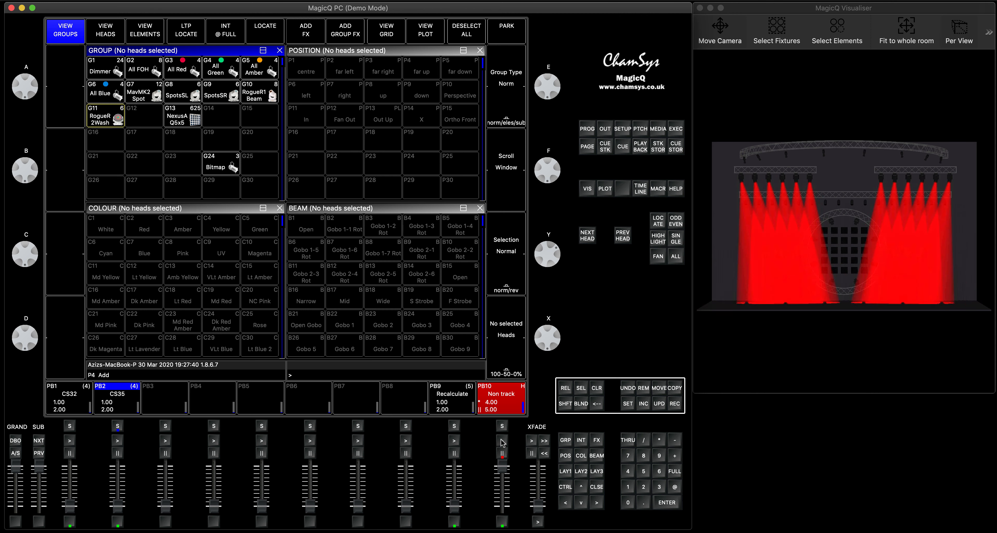
Open the Non track cue stack and set tracking to HLF on all five cues
{"action": "left_click", "coordinate": [502, 426]}
{"action": "left_click", "coordinate": [501, 424]}
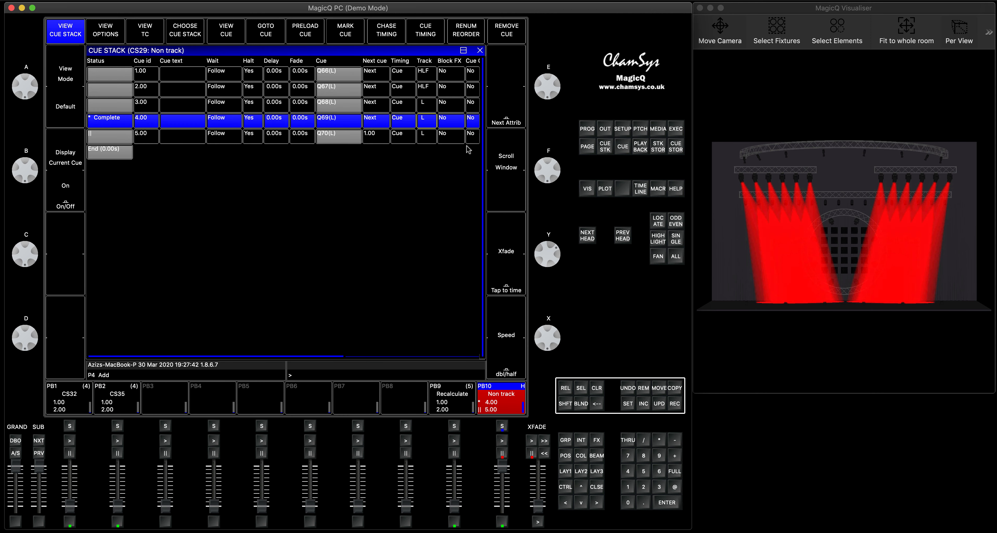
{"action": "left_click_drag", "start_coordinate": [426, 76], "coordinate": [425, 144]}
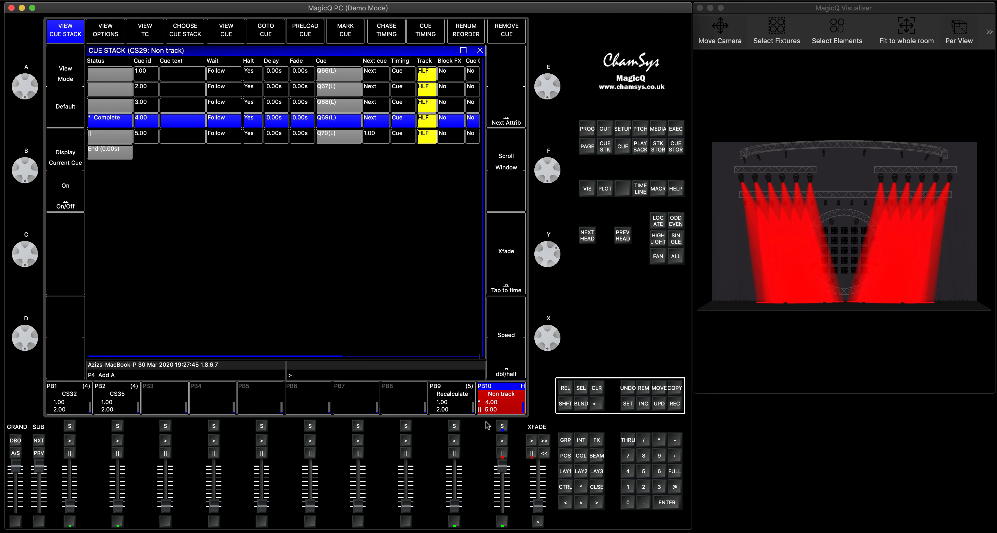
Run the Non track stack from cue 1.00 through cue 5.00 and examine the combined beams in the visualiser
{"action": "left_click_drag", "start_coordinate": [501, 465], "coordinate": [503, 443]}
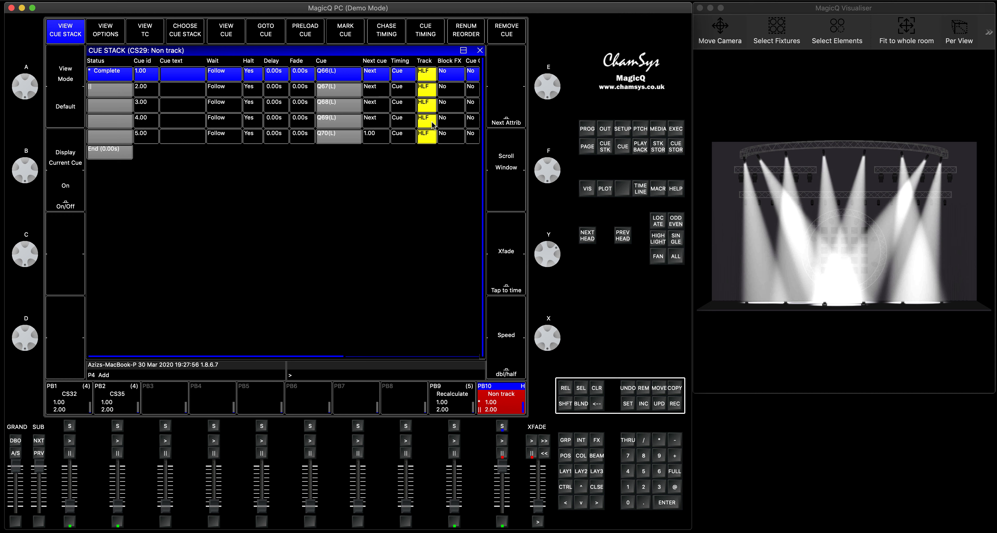
{"action": "left_click", "coordinate": [501, 442]}
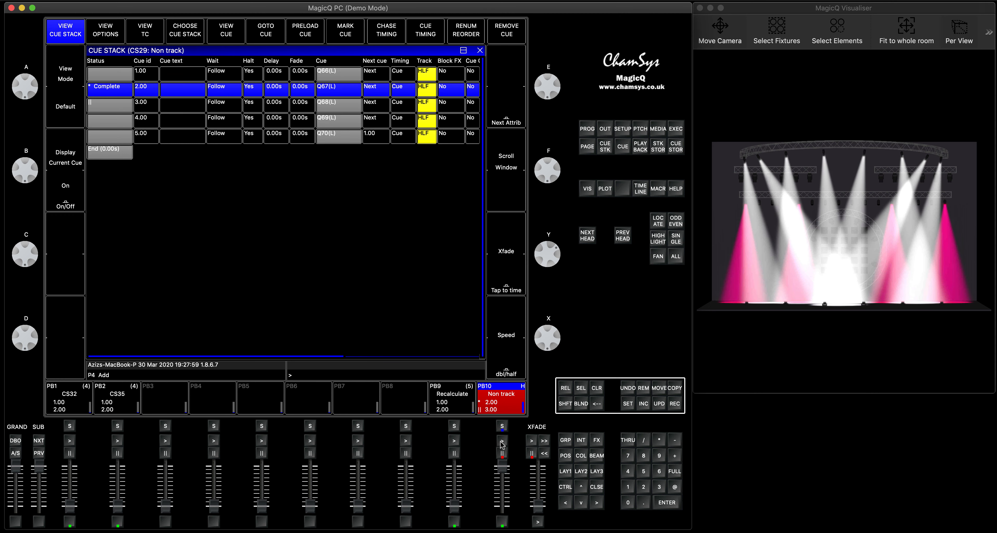
{"action": "left_click", "coordinate": [502, 441]}
{"action": "left_click", "coordinate": [502, 441]}
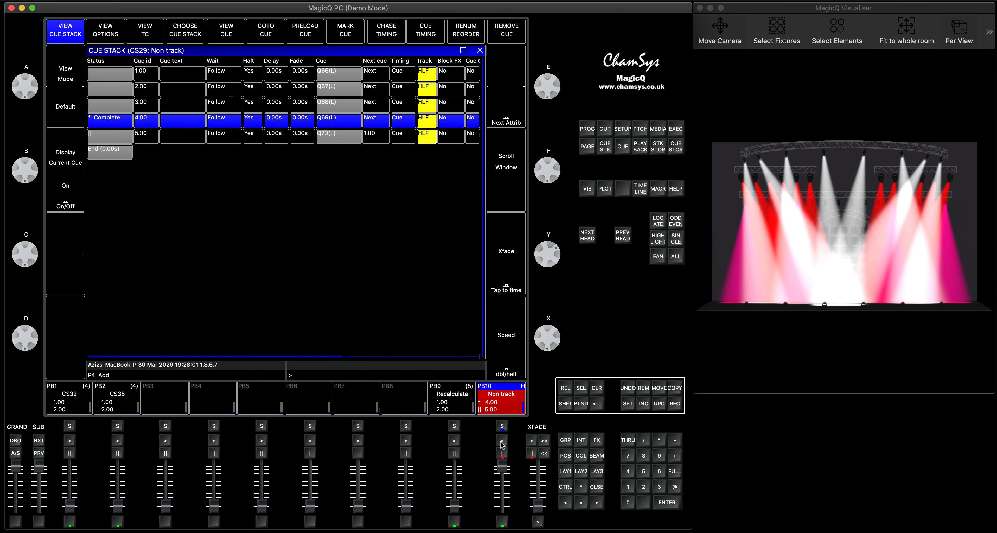
{"action": "left_click", "coordinate": [502, 442]}
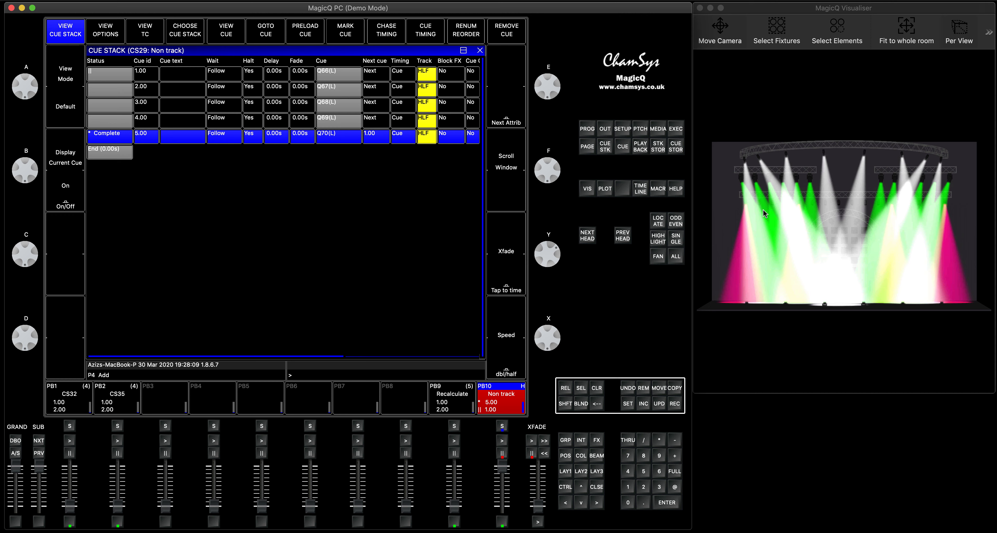
{"action": "left_click_drag", "start_coordinate": [798, 216], "coordinate": [916, 244]}
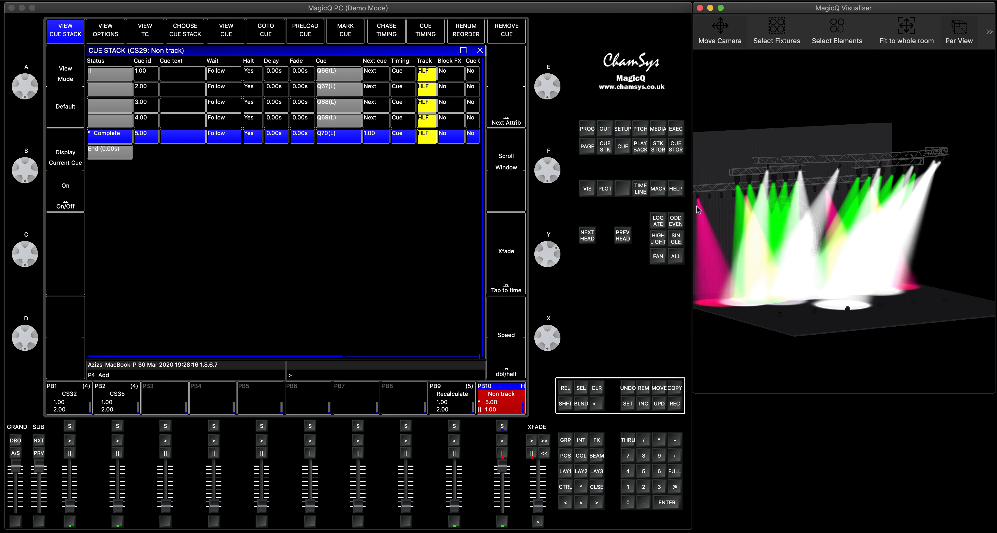
{"action": "left_click_drag", "start_coordinate": [897, 231], "coordinate": [746, 220]}
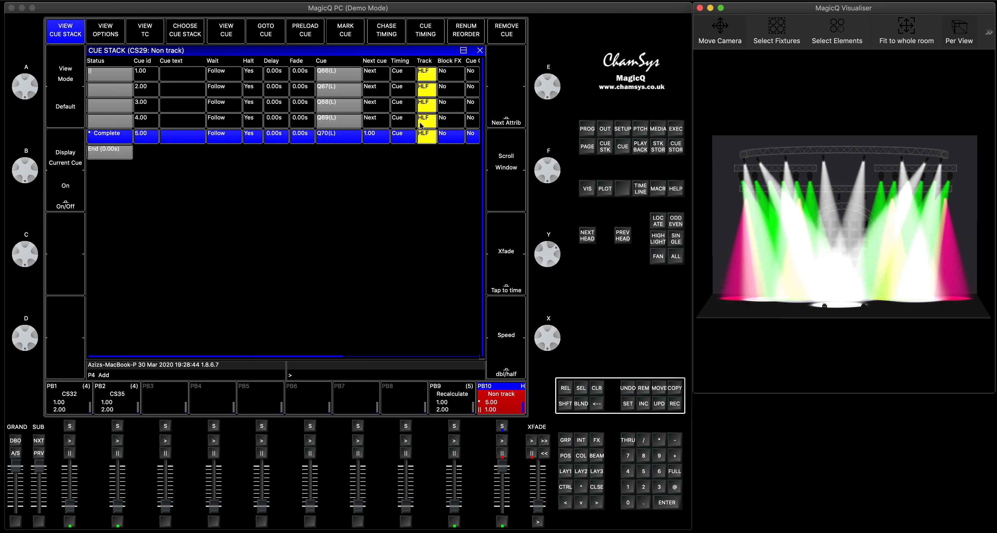
Clear the HLF tracking flags on all five Non track cues and release the playback
{"action": "left_click", "coordinate": [430, 79]}
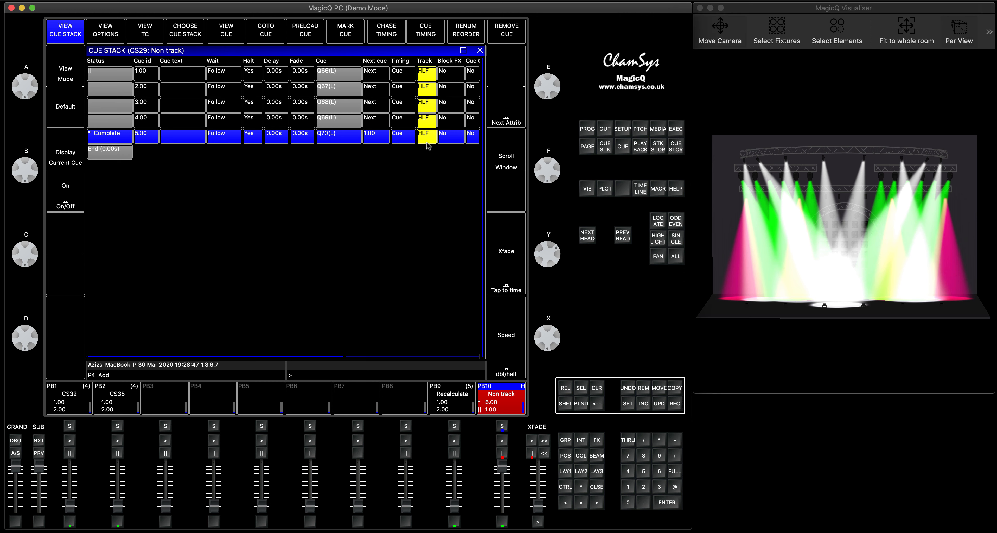
{"action": "left_click", "coordinate": [427, 142]}
{"action": "left_click", "coordinate": [565, 387]}
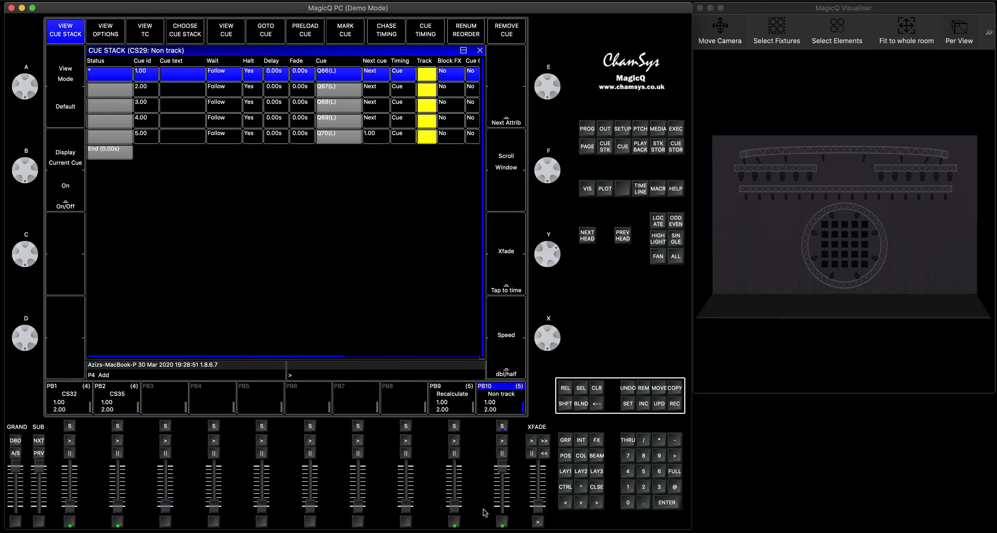
Run the Non track stack from cue 1.00 to cue 3.00 with tracking off
{"action": "mouse_move", "coordinate": [503, 467]}
{"action": "left_mouse_down"}
{"action": "mouse_move", "coordinate": [504, 506]}
{"action": "mouse_move", "coordinate": [504, 466]}
{"action": "left_mouse_up"}
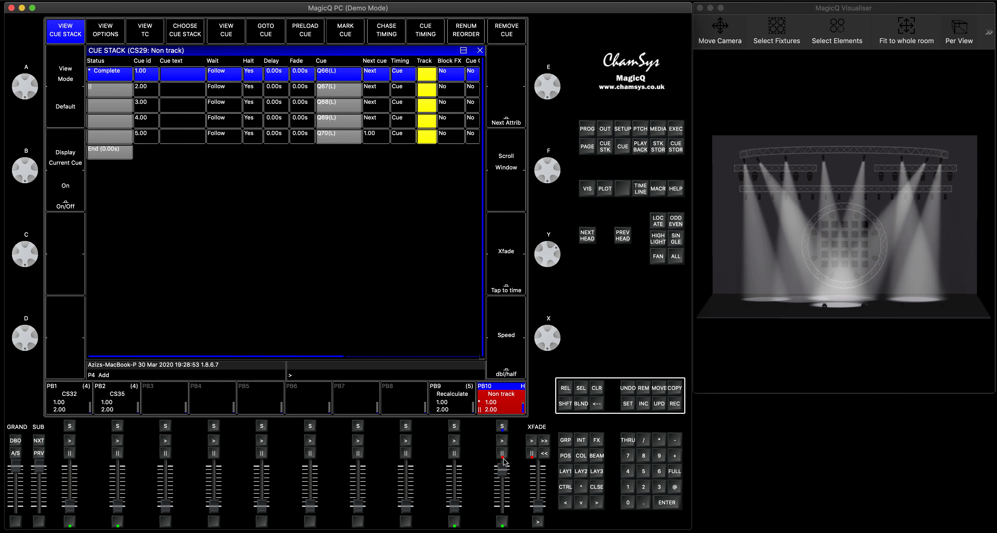
{"action": "left_click", "coordinate": [501, 441]}
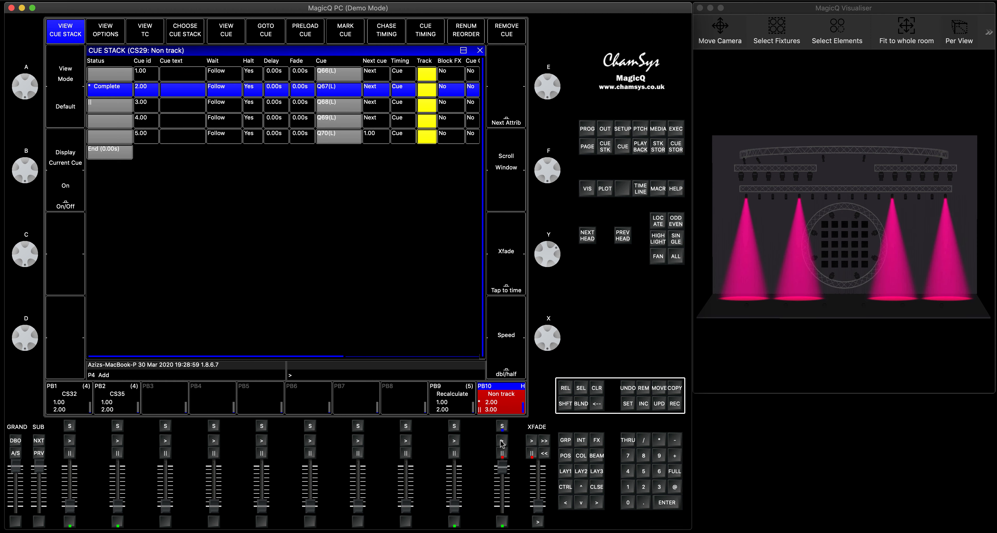
{"action": "left_click", "coordinate": [502, 441]}
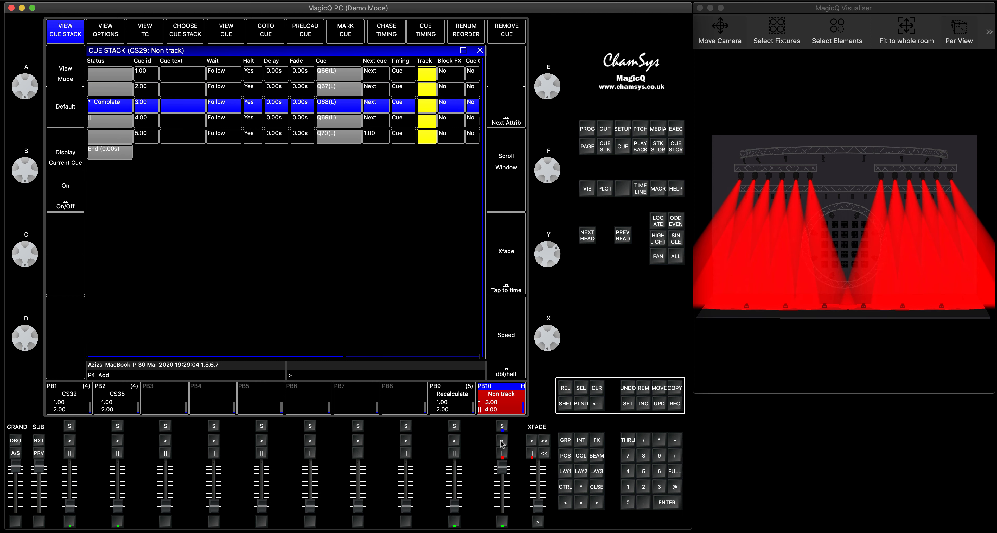
Advance the Non track stack to cue 5.00 with tracking off and release its playback
{"action": "left_click", "coordinate": [502, 441]}
{"action": "left_click", "coordinate": [502, 442]}
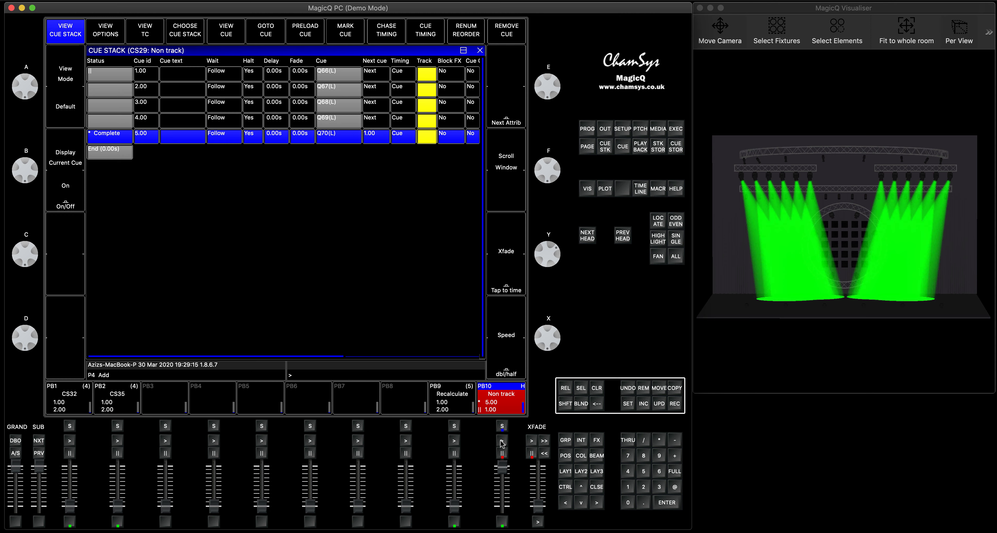
{"action": "left_click", "coordinate": [588, 129]}
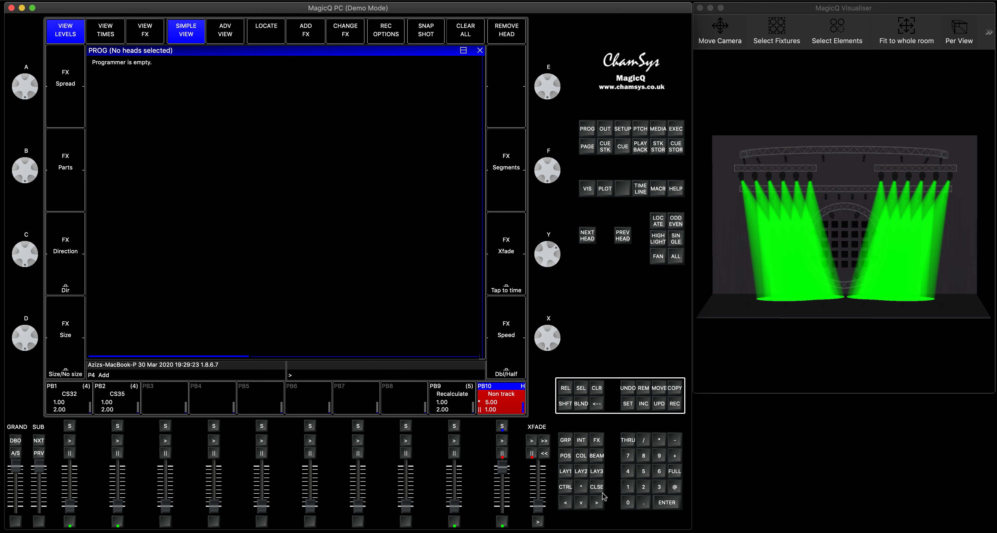
{"action": "left_click", "coordinate": [596, 486]}
{"action": "left_click_drag", "start_coordinate": [502, 469], "coordinate": [504, 521]}
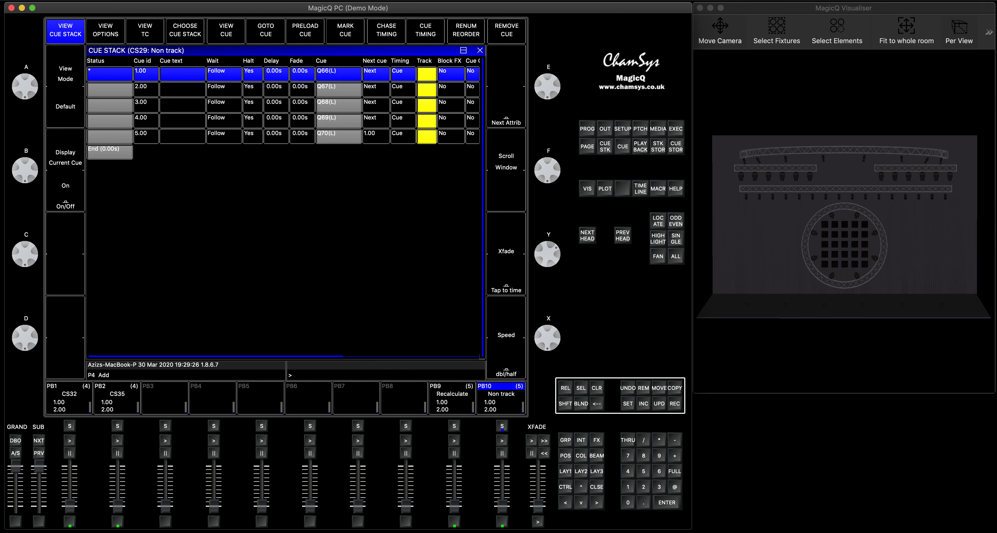
Open cue stack CS35 and view the programmed contents of cue 1.00
{"action": "left_click", "coordinate": [118, 426]}
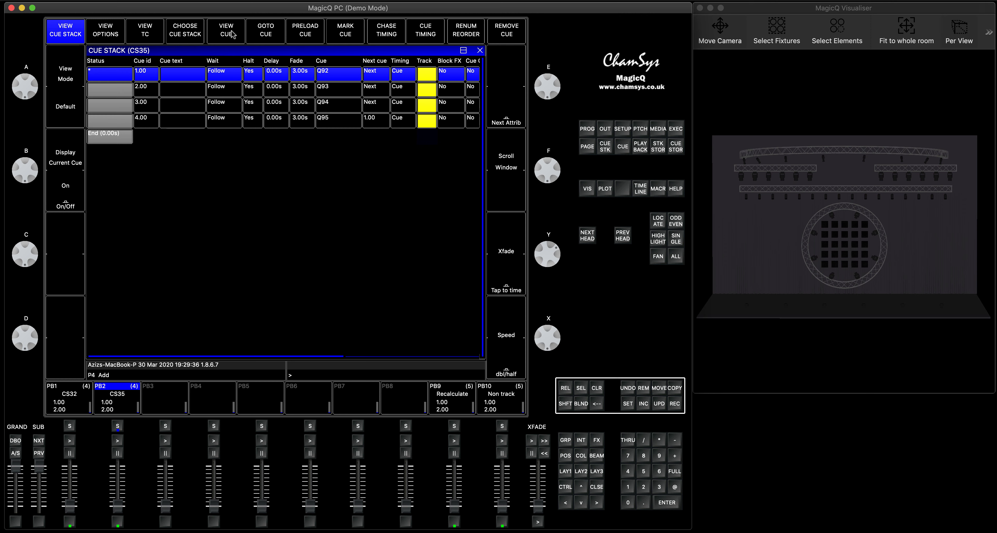
{"action": "left_click", "coordinate": [175, 72]}
{"action": "left_click", "coordinate": [126, 75]}
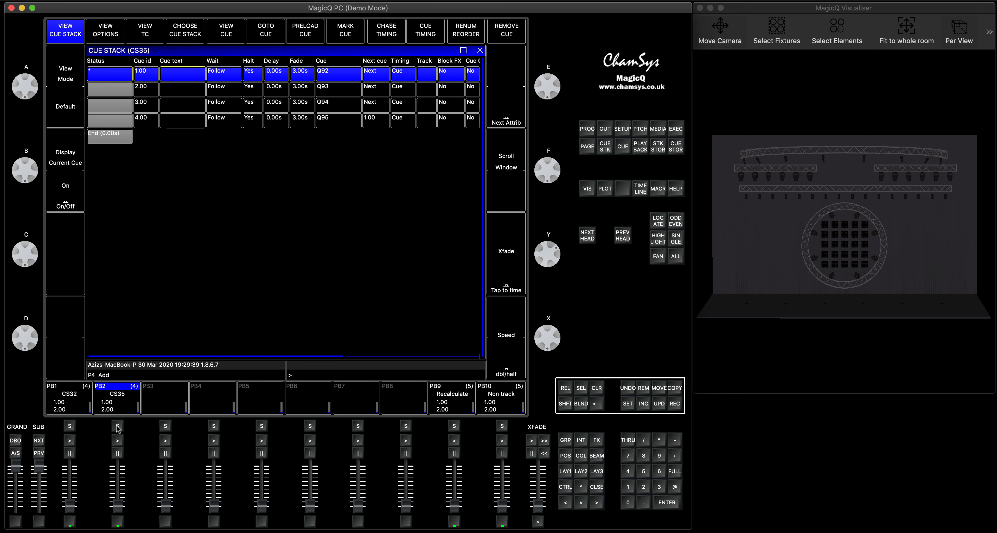
{"action": "left_click", "coordinate": [228, 32]}
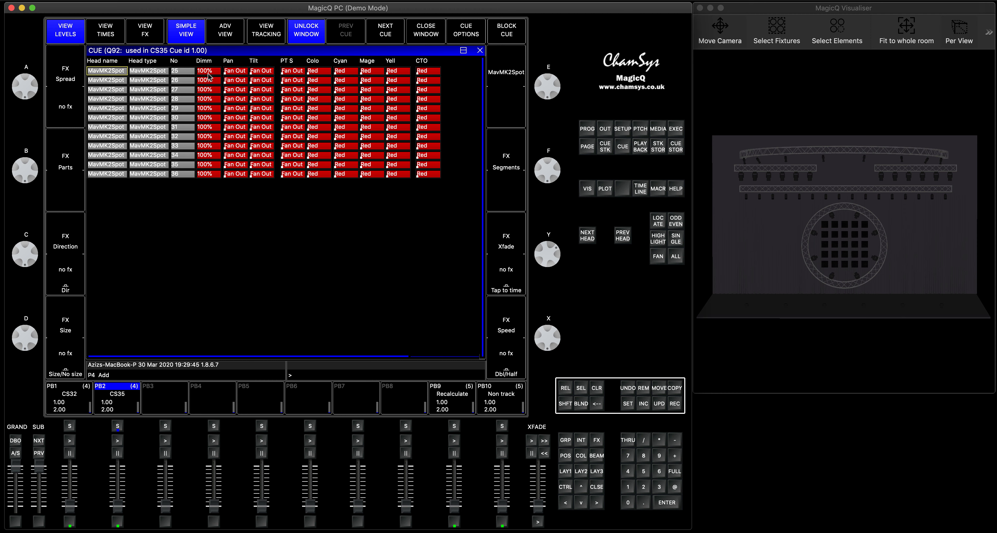
Raise the CS35 playback and run cues 1.00 and 2.00 with tracking off
{"action": "left_click_drag", "start_coordinate": [118, 505], "coordinate": [116, 446]}
{"action": "left_click", "coordinate": [118, 441]}
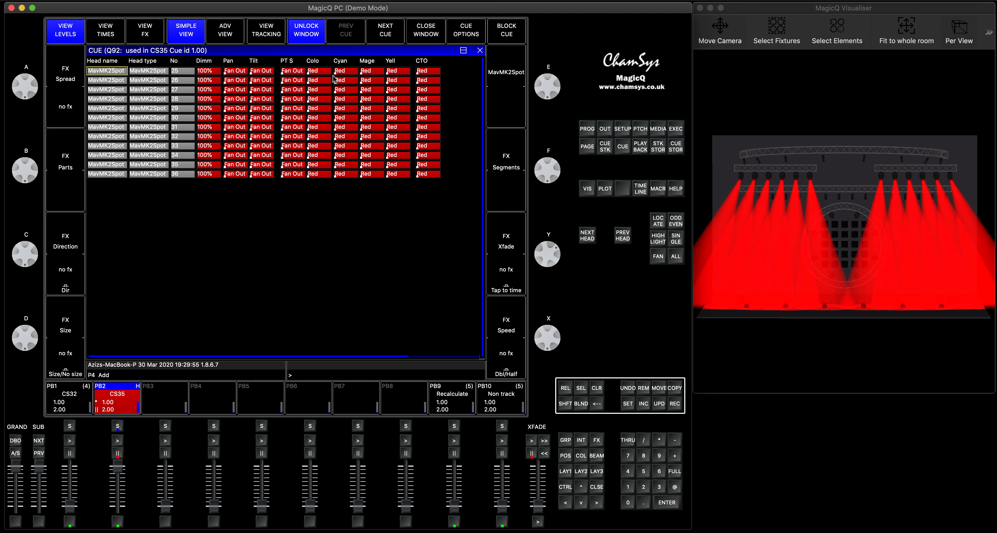
{"action": "left_click", "coordinate": [118, 441]}
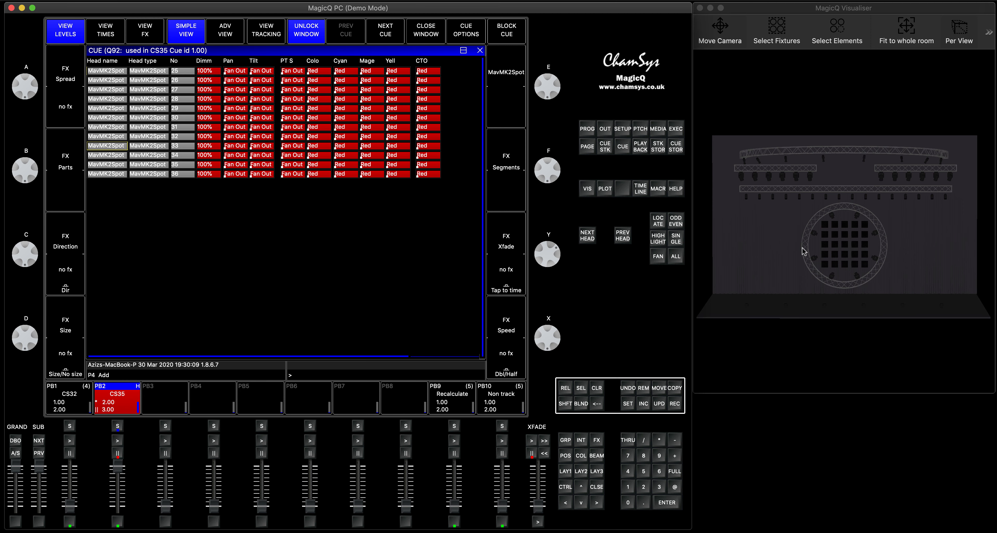
Compare the programmed values of CS35 cues 1.00 and 2.00, and clear the programmer
{"action": "left_click", "coordinate": [116, 427]}
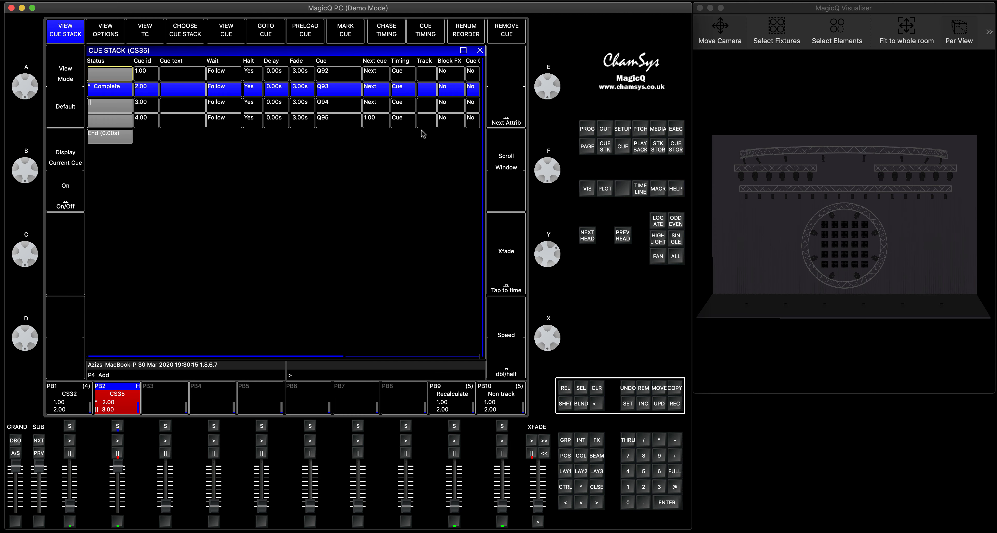
{"action": "left_click", "coordinate": [597, 487]}
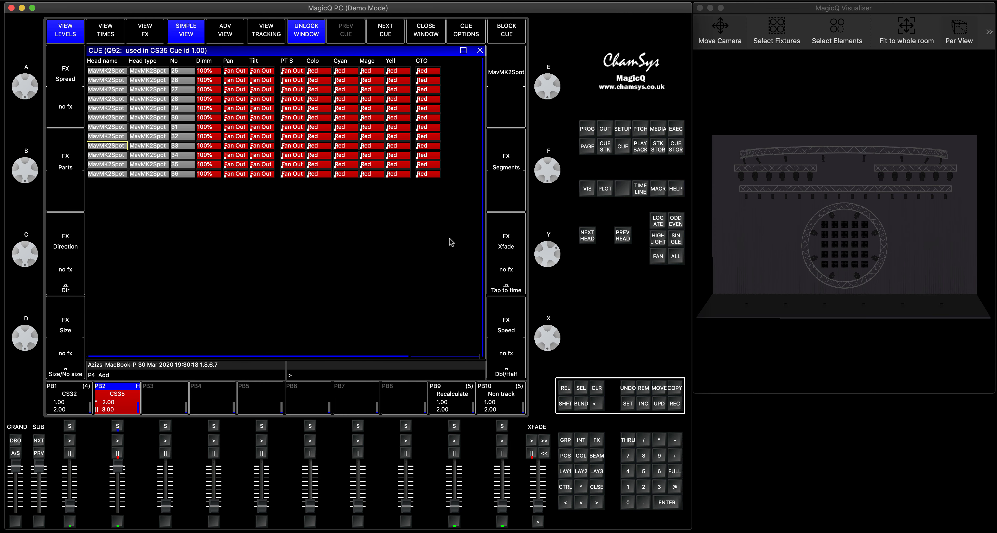
{"action": "left_click", "coordinate": [372, 39]}
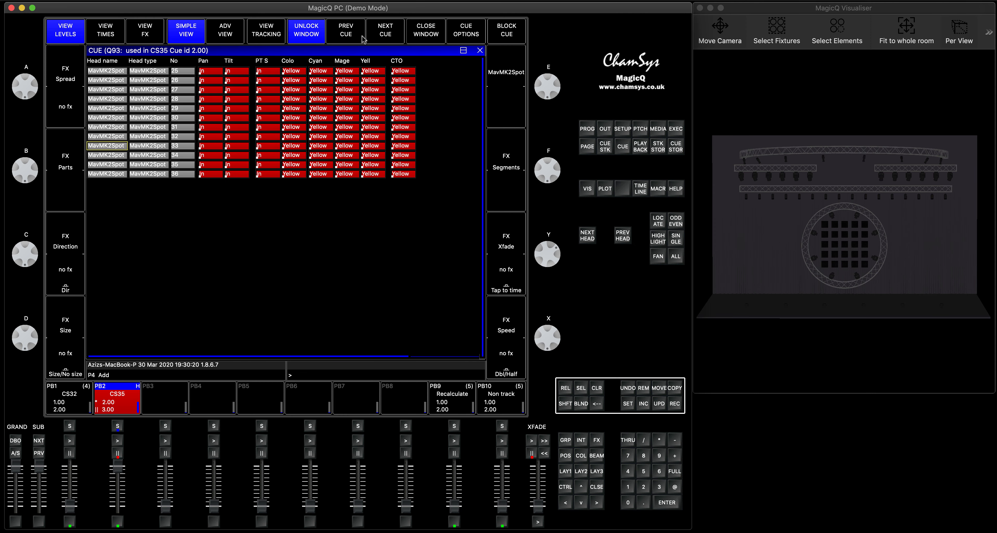
{"action": "left_click", "coordinate": [349, 33]}
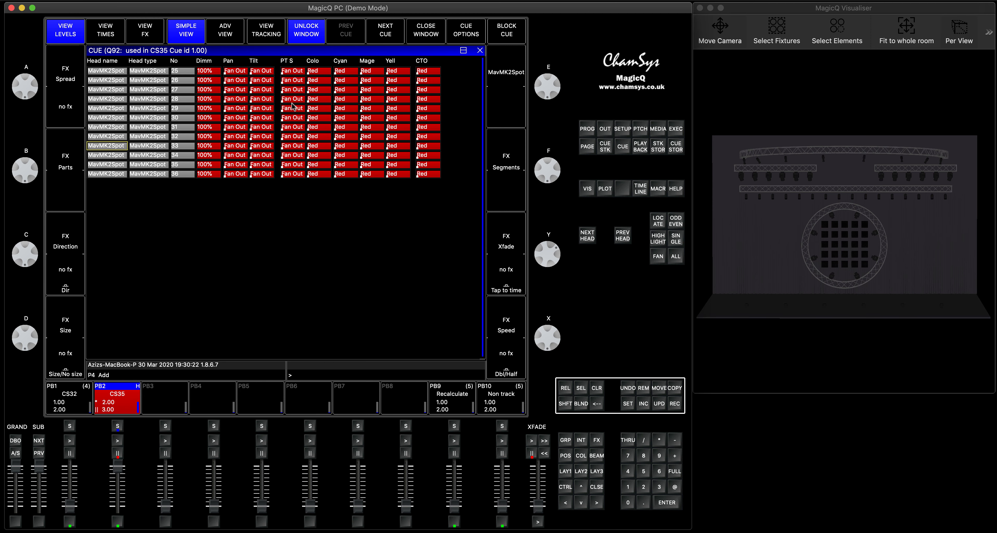
{"action": "mouse_move", "coordinate": [116, 463]}
{"action": "left_mouse_down"}
{"action": "mouse_move", "coordinate": [118, 518]}
{"action": "mouse_move", "coordinate": [117, 475]}
{"action": "left_mouse_up"}
{"action": "left_click_drag", "start_coordinate": [118, 475], "coordinate": [118, 463]}
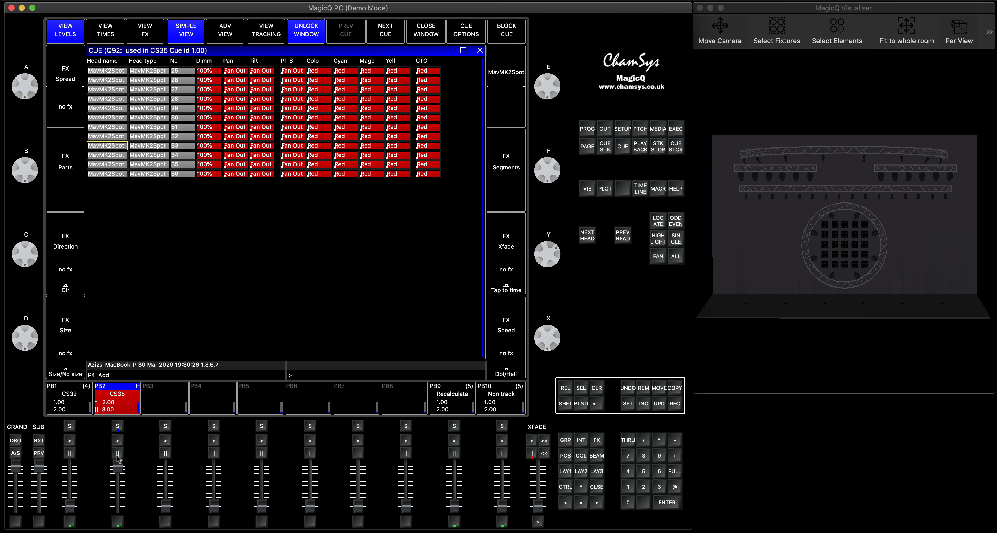
{"action": "left_click", "coordinate": [597, 388]}
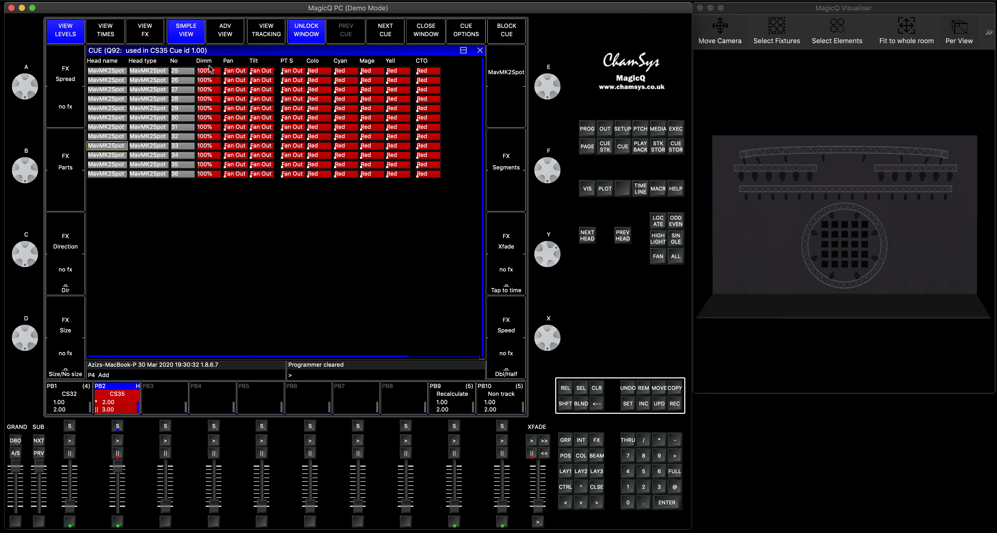
Turn on the tracking view and compare CS35 cues 1.00 and 2.00 while running the stack to cue 3.00
{"action": "scroll", "coordinate": [201, 160], "scroll_direction": "down", "scroll_amount": 1}
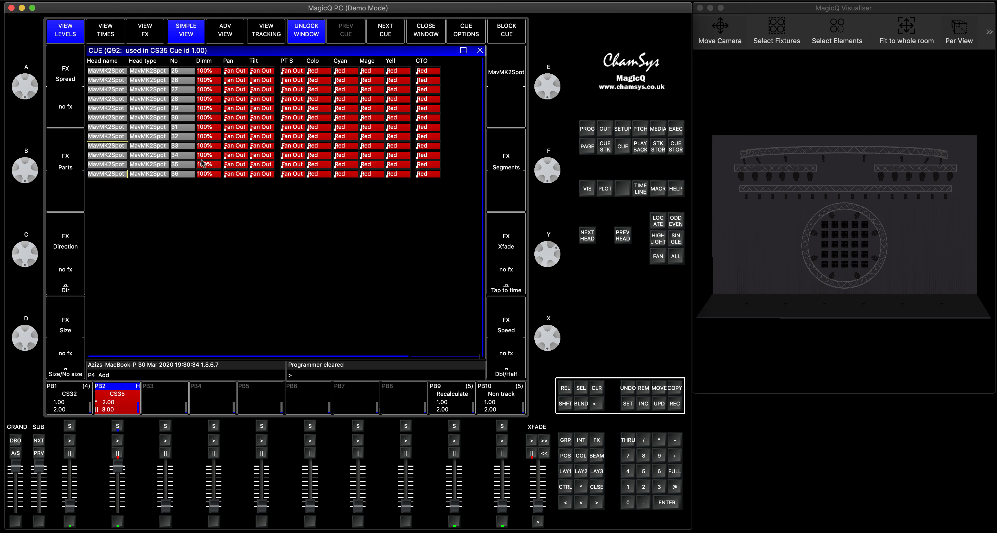
{"action": "left_click", "coordinate": [265, 33]}
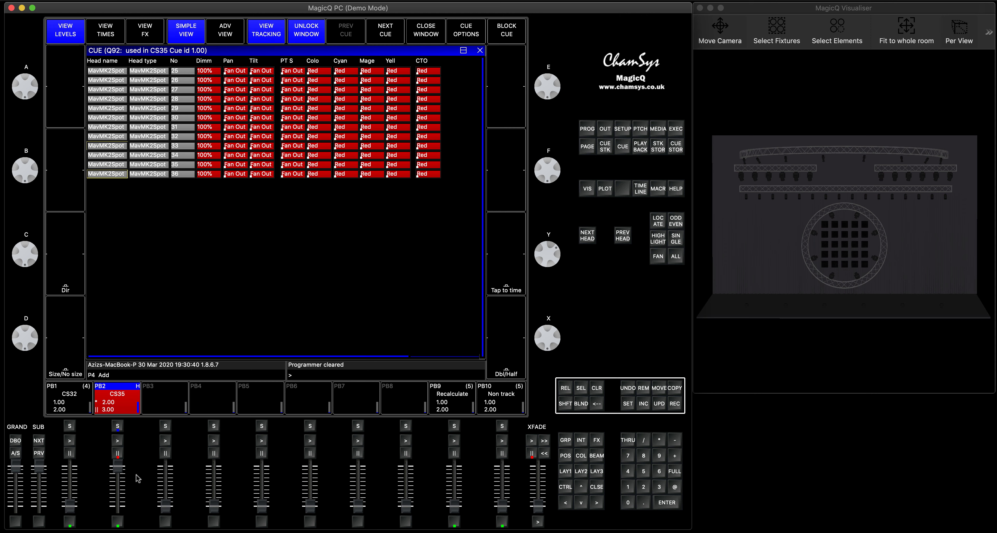
{"action": "left_click", "coordinate": [117, 441]}
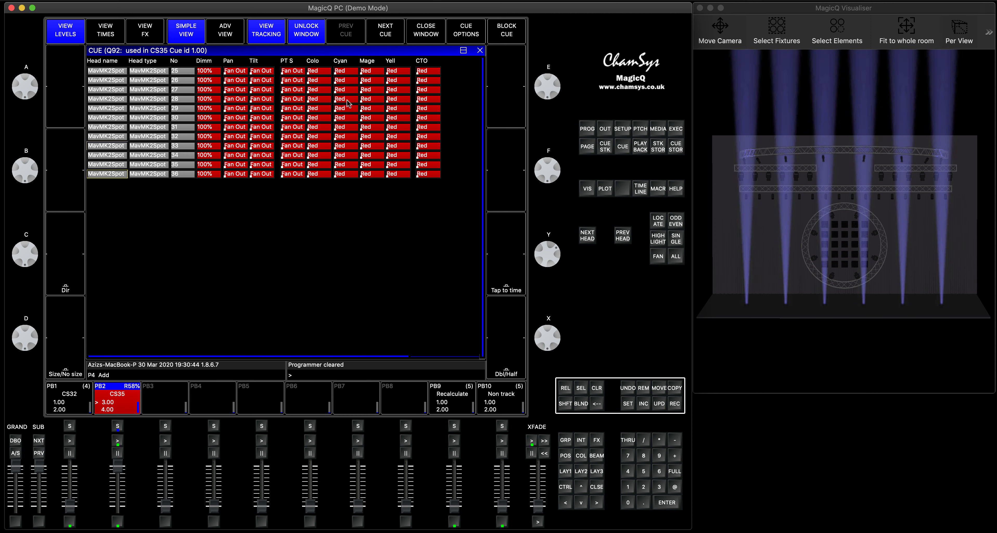
{"action": "left_click", "coordinate": [389, 32]}
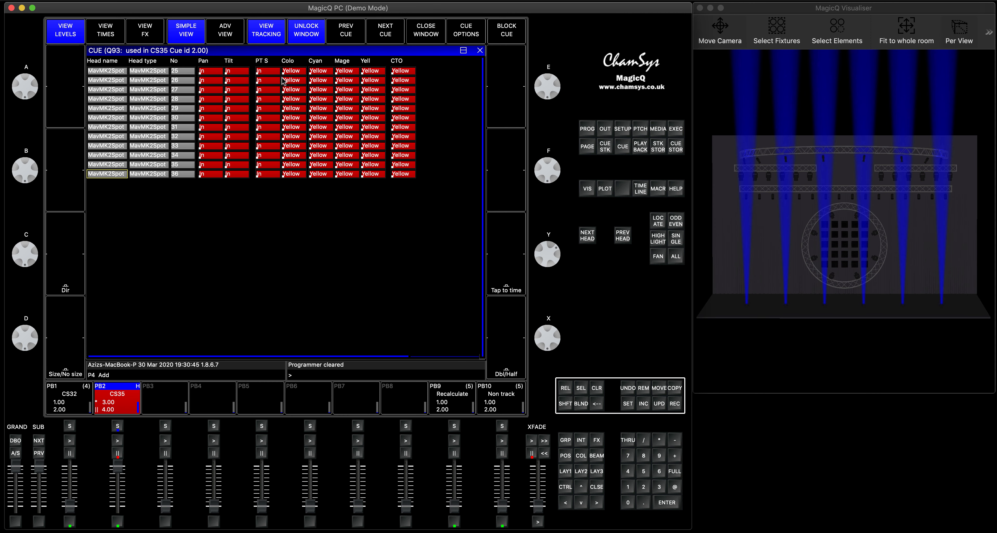
{"action": "left_click", "coordinate": [354, 33]}
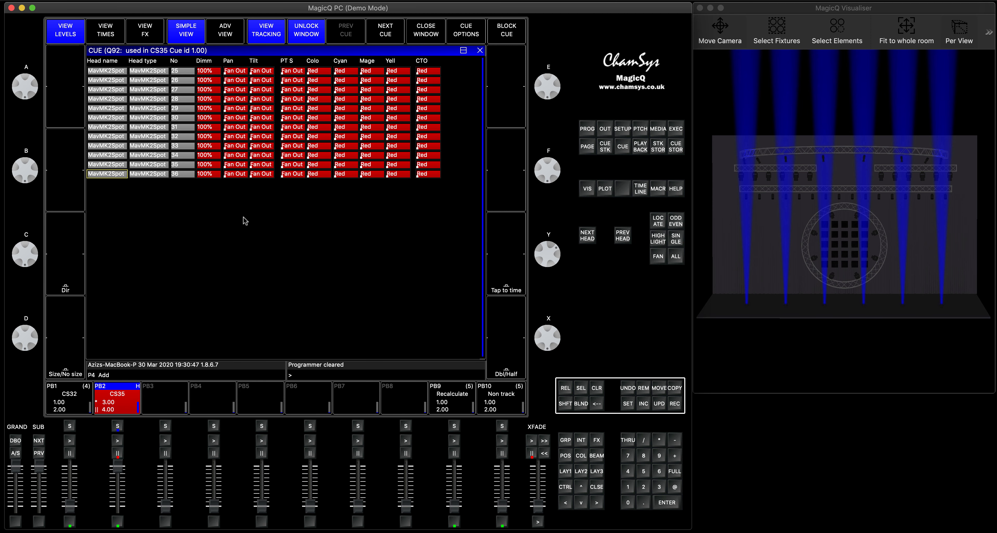
Step CS35 back to cue 2.00 and view that cue's contents with the tracking view turned off
{"action": "left_click", "coordinate": [118, 454]}
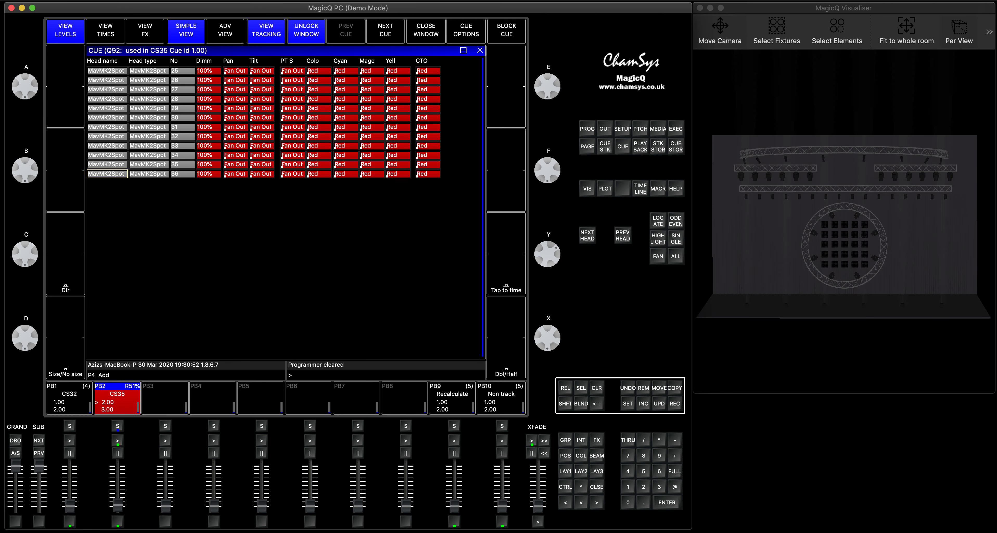
{"action": "left_click", "coordinate": [118, 453]}
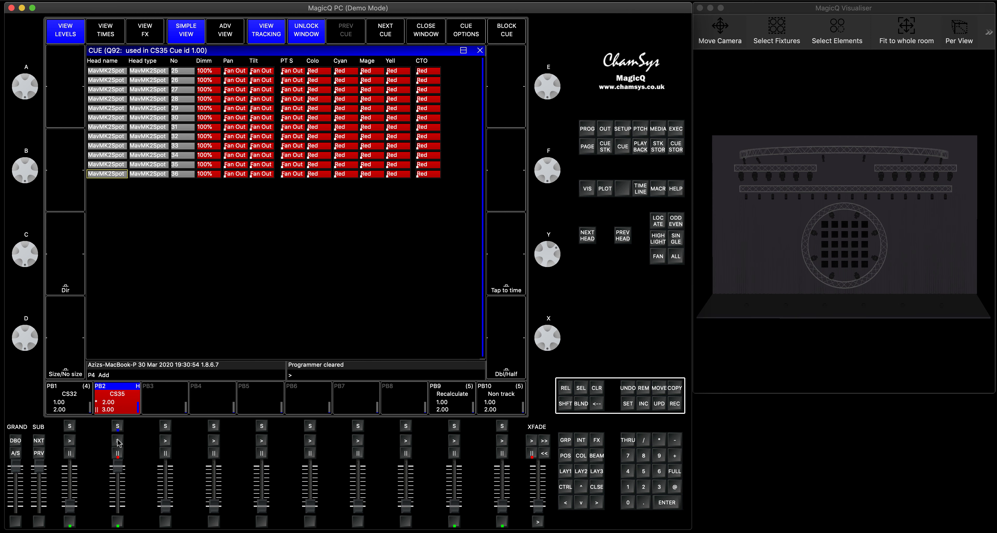
{"action": "left_click", "coordinate": [392, 31]}
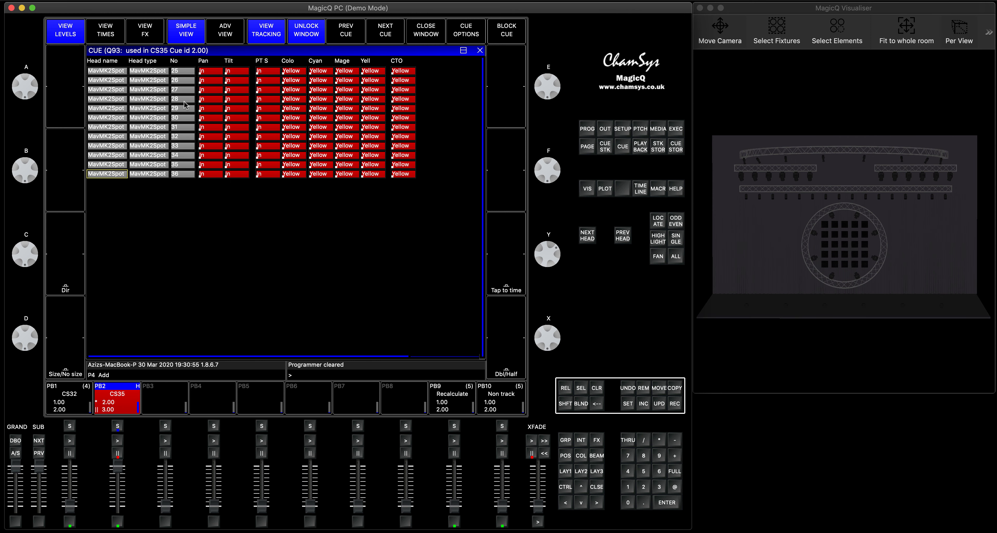
{"action": "left_click", "coordinate": [272, 30]}
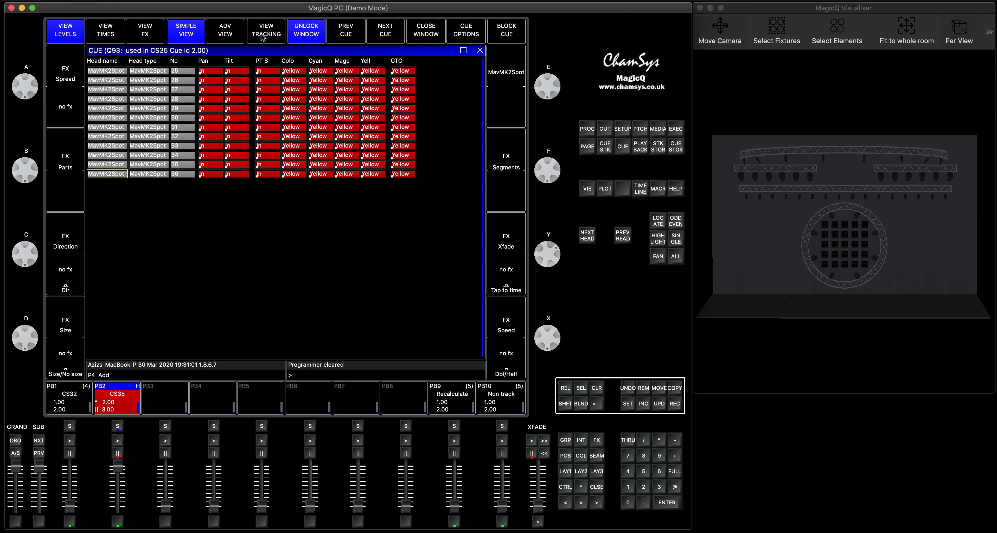
Run CS35 cues 3.00 and 4.00 with tracking off and examine the programmed values of both cues
{"action": "left_click", "coordinate": [117, 426]}
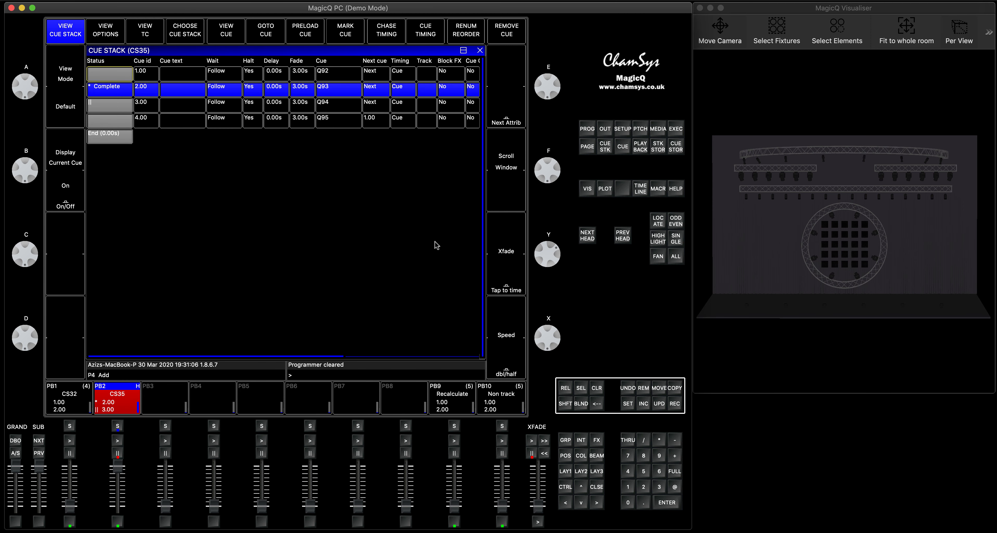
{"action": "left_click", "coordinate": [597, 487]}
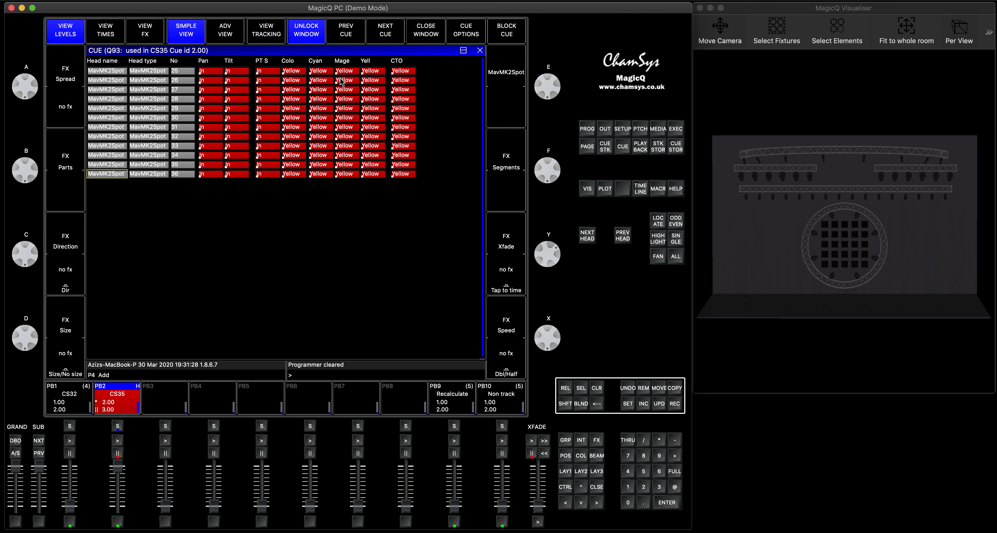
{"action": "left_click", "coordinate": [388, 27]}
{"action": "left_click", "coordinate": [117, 442]}
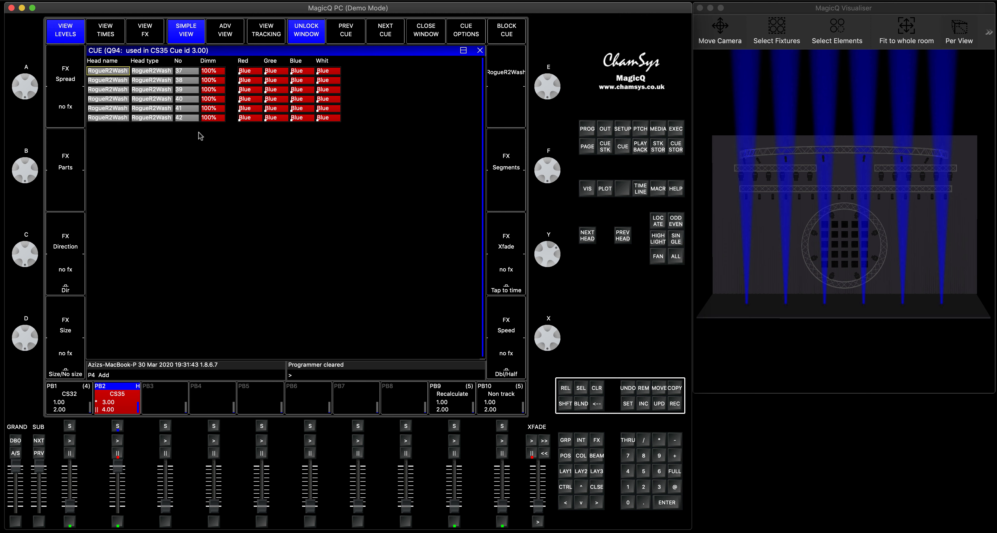
{"action": "left_click", "coordinate": [117, 440]}
{"action": "left_click", "coordinate": [386, 29]}
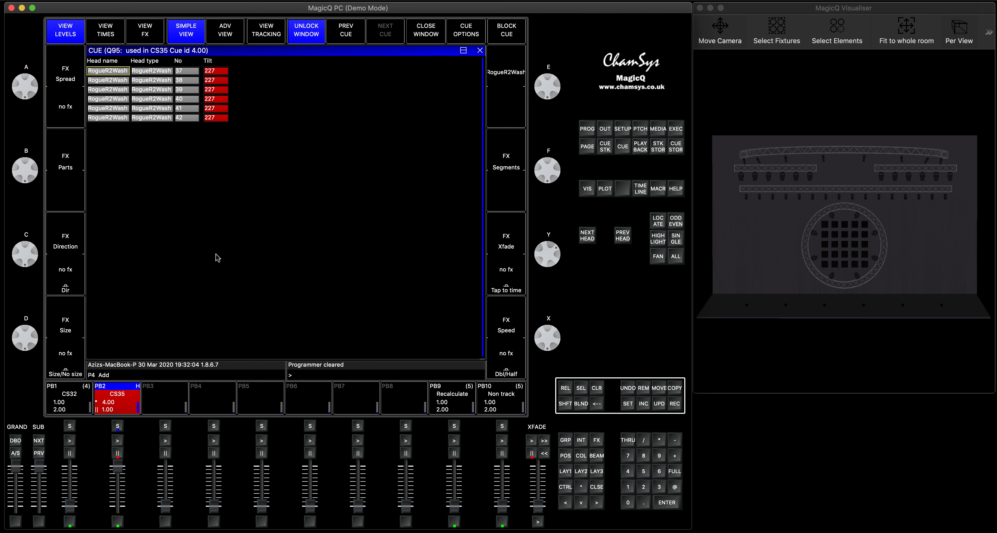
Set tracking to HLF on all four CS35 cues and release the playback
{"action": "left_click", "coordinate": [118, 426]}
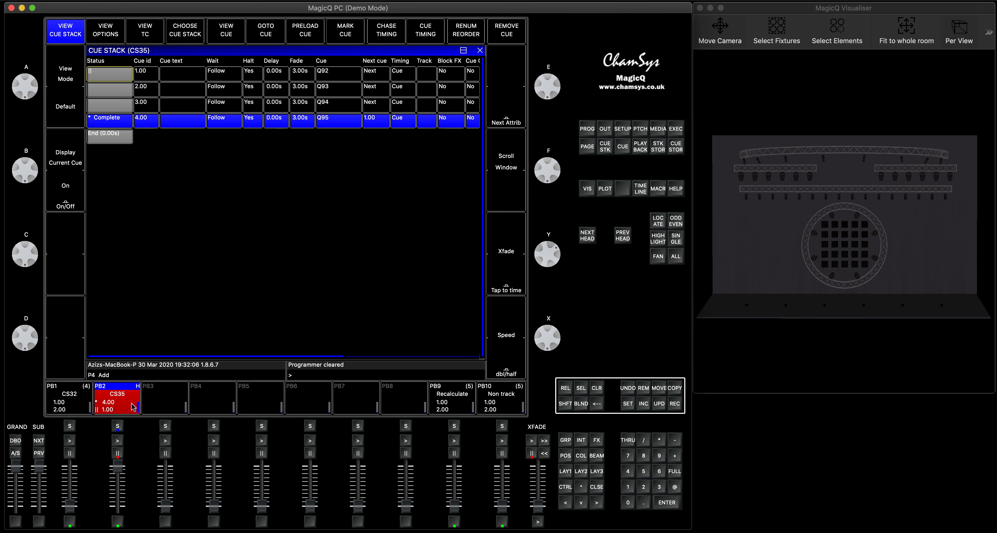
{"action": "left_click_drag", "start_coordinate": [426, 74], "coordinate": [424, 123]}
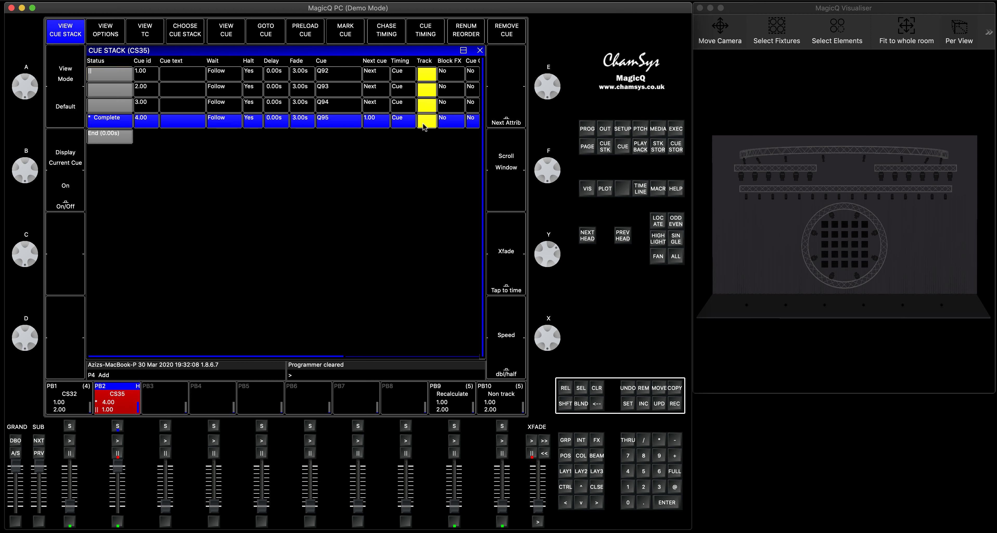
{"action": "type", "text": "hl"}
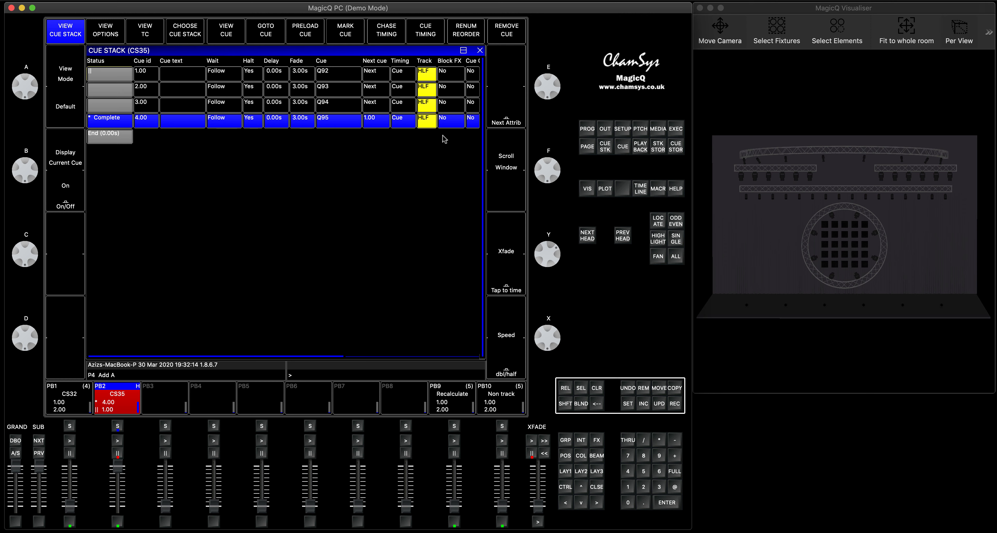
{"action": "left_click", "coordinate": [566, 388]}
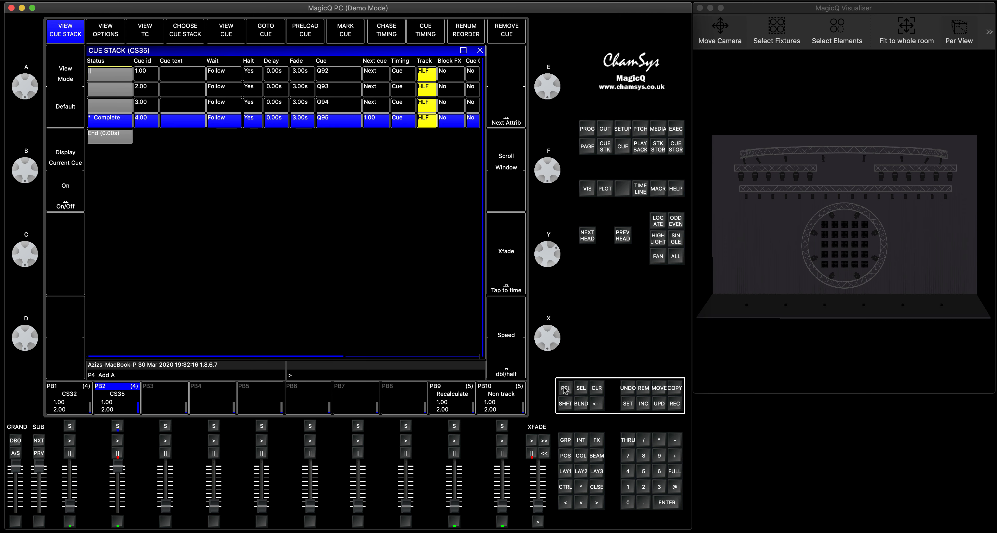
{"action": "mouse_move", "coordinate": [118, 467]}
{"action": "left_mouse_down"}
{"action": "mouse_move", "coordinate": [117, 515]}
{"action": "mouse_move", "coordinate": [118, 454]}
{"action": "left_mouse_up"}
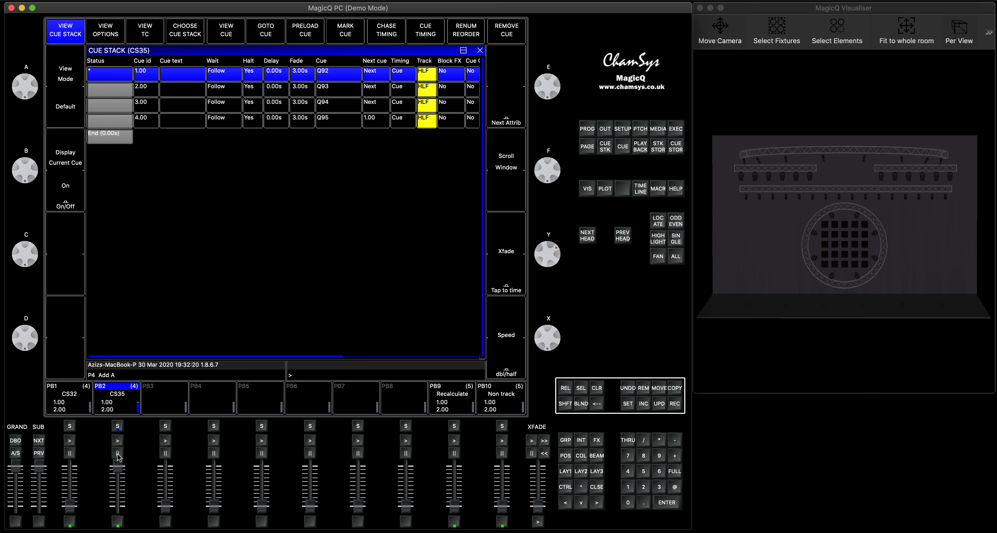
Run CS35 cues 1.00 and 2.00 with HLF tracking and view the programmed values of each cue
{"action": "left_click", "coordinate": [117, 442]}
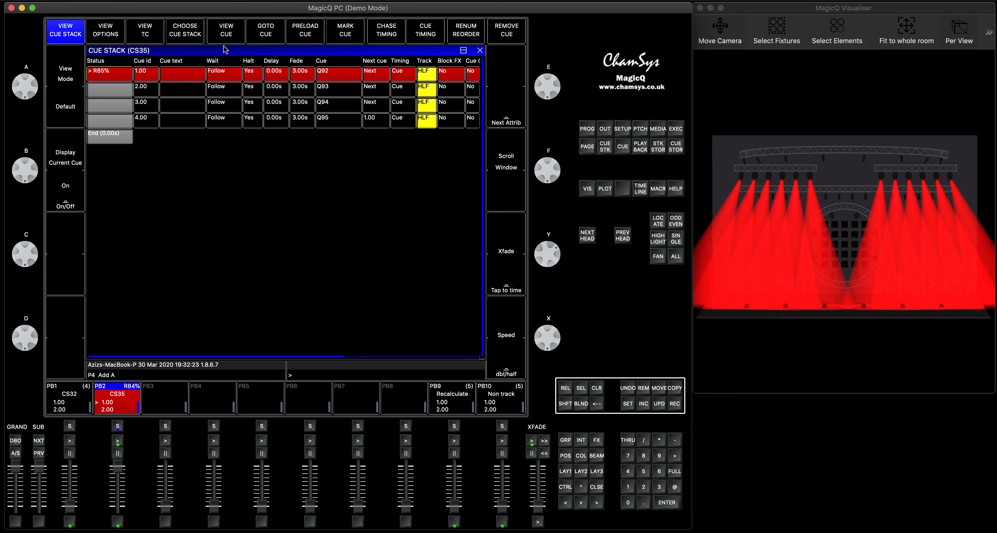
{"action": "left_click", "coordinate": [225, 30]}
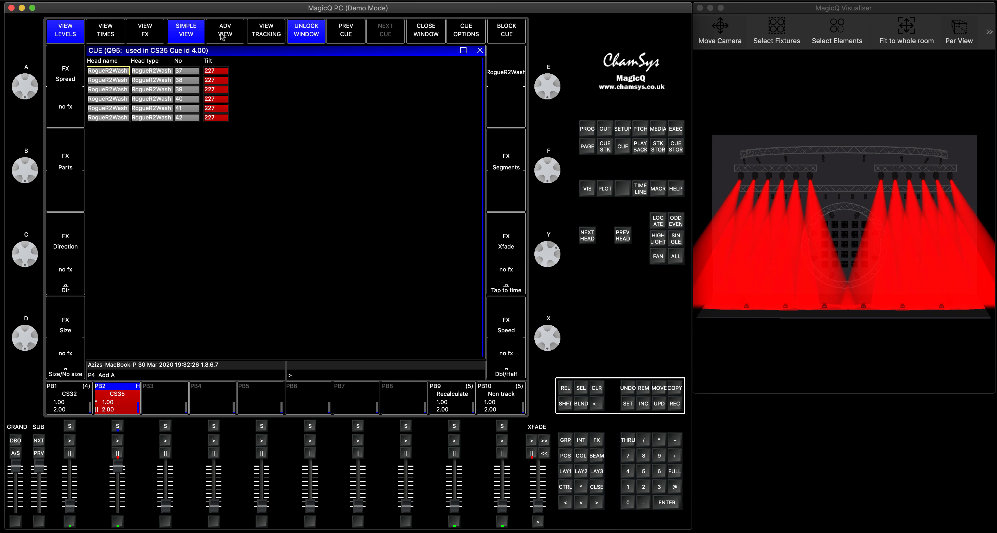
{"action": "left_click", "coordinate": [362, 37]}
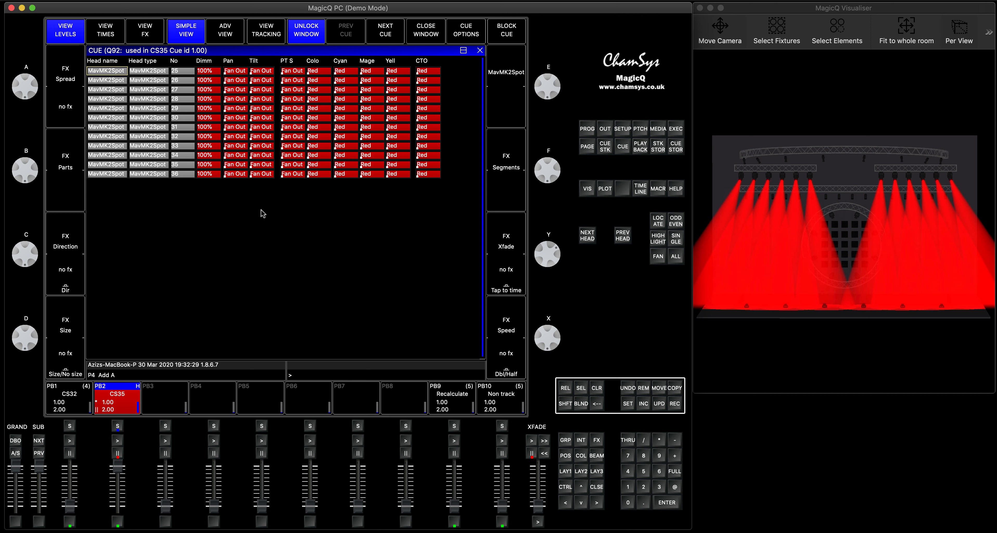
{"action": "left_click", "coordinate": [117, 440]}
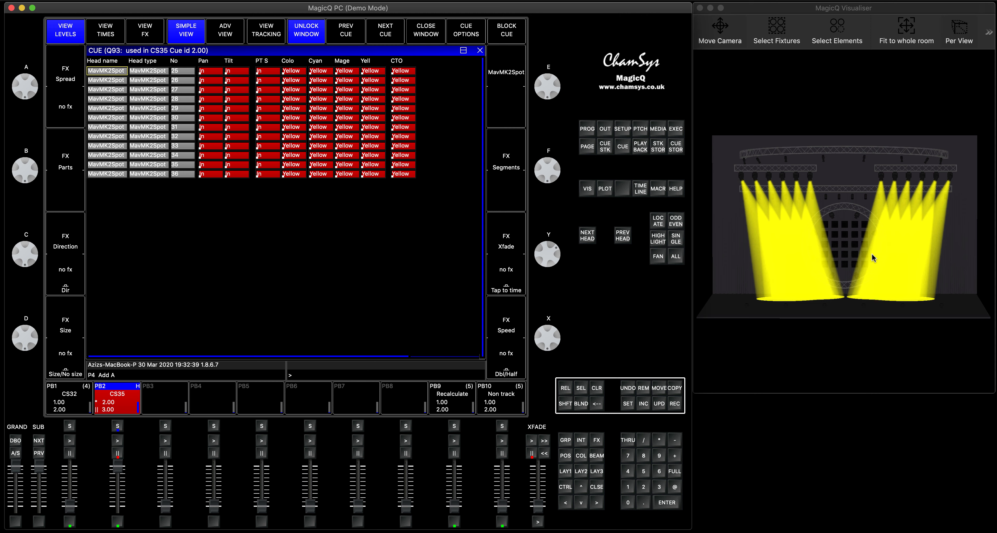
Run CS35 cues 3.00 and 4.00 with HLF tracking, examining cues 2.00 to 4.00 with tracked values displayed and comparing cue 3.00 without them
{"action": "left_click", "coordinate": [259, 35]}
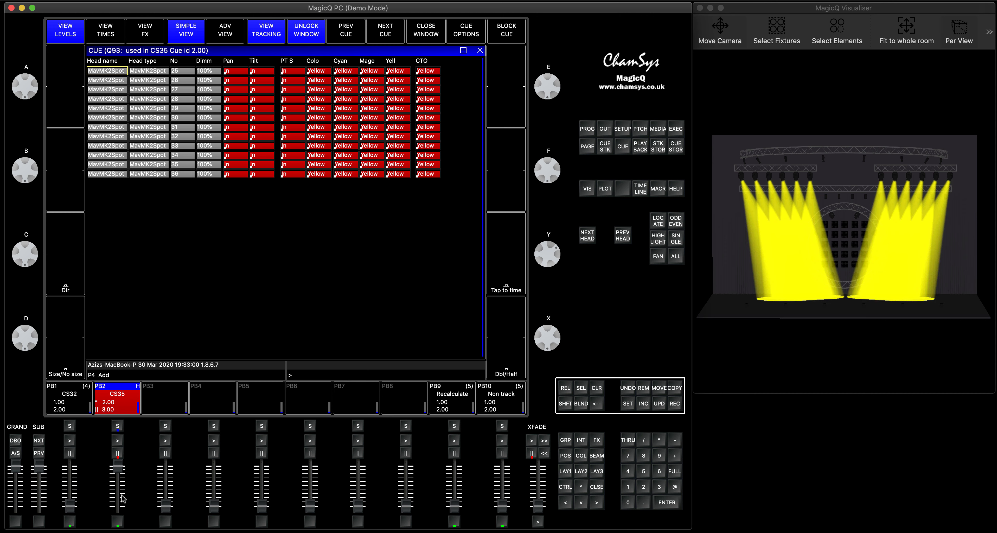
{"action": "left_click", "coordinate": [119, 441]}
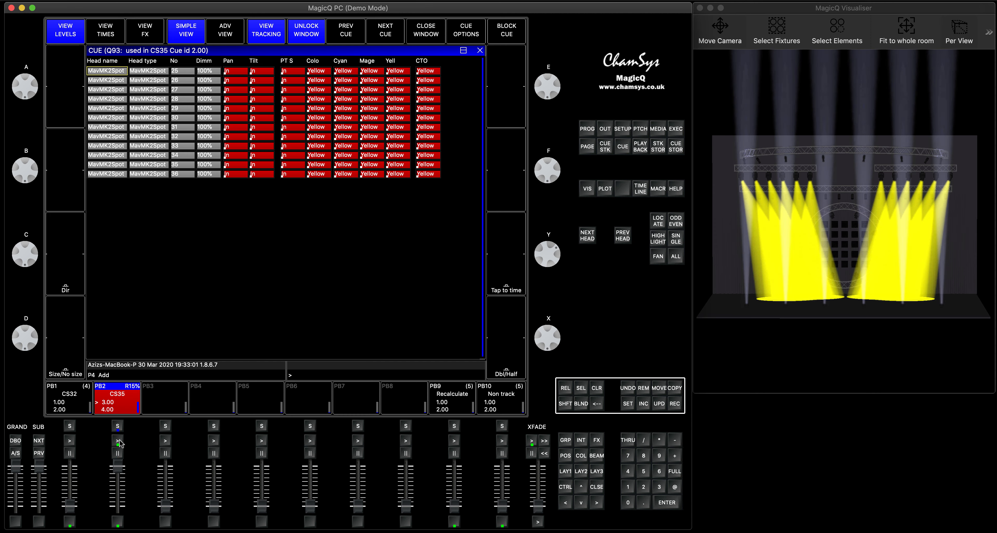
{"action": "left_click", "coordinate": [389, 35]}
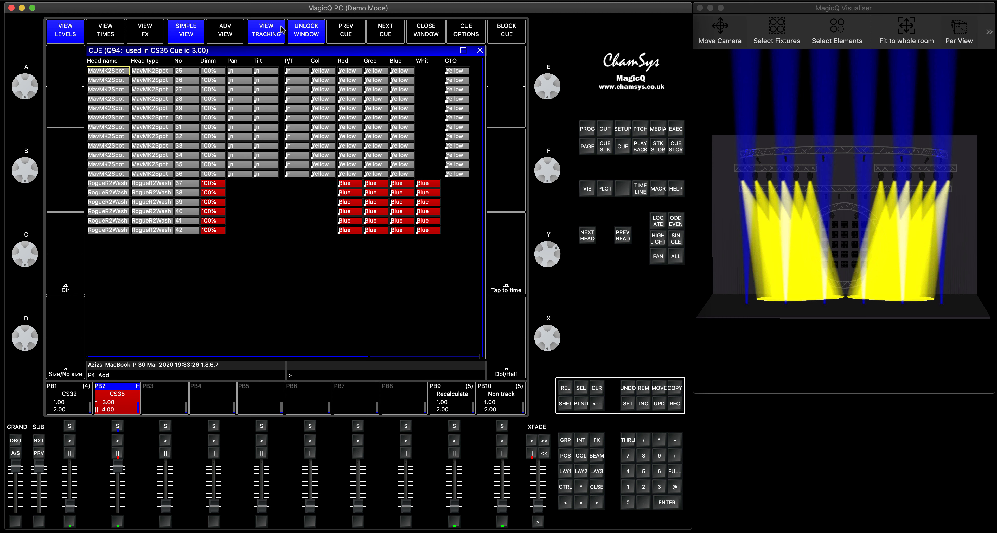
{"action": "left_click", "coordinate": [270, 35]}
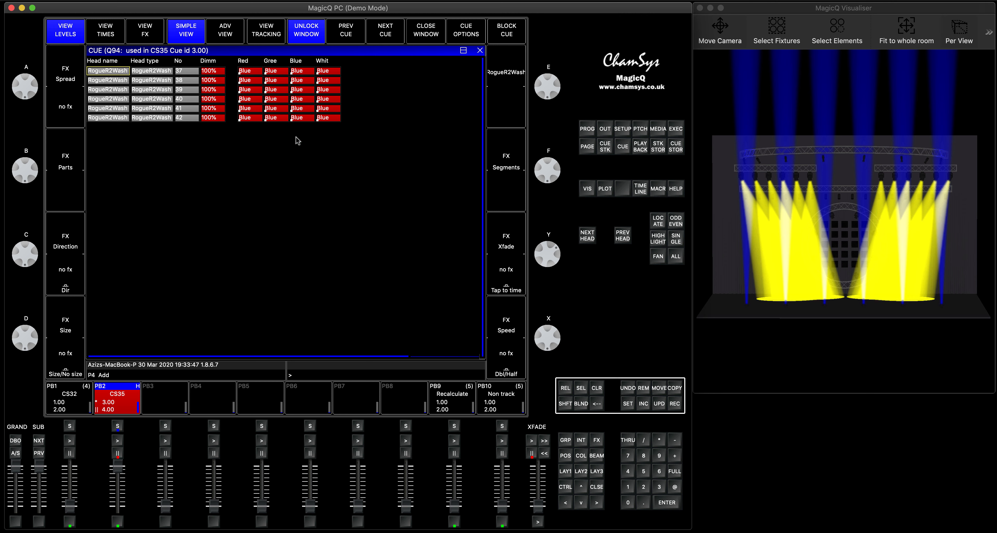
{"action": "left_click", "coordinate": [273, 33]}
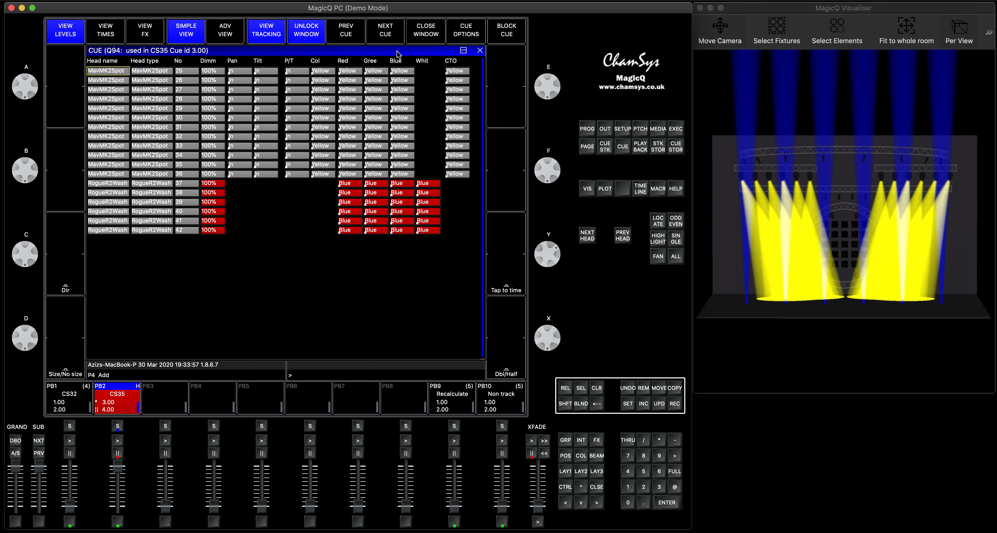
{"action": "left_click", "coordinate": [391, 36]}
{"action": "left_click", "coordinate": [117, 441]}
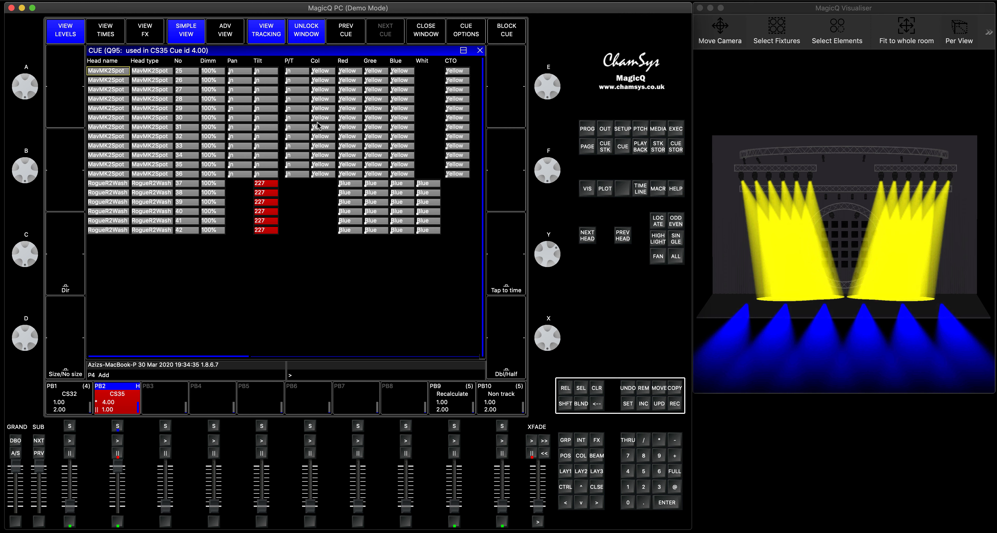
Examine the live outputs of the MavMK2Spot and RogueR2Wash heads, comparing their values with the source cue IDs
{"action": "left_click", "coordinate": [605, 130]}
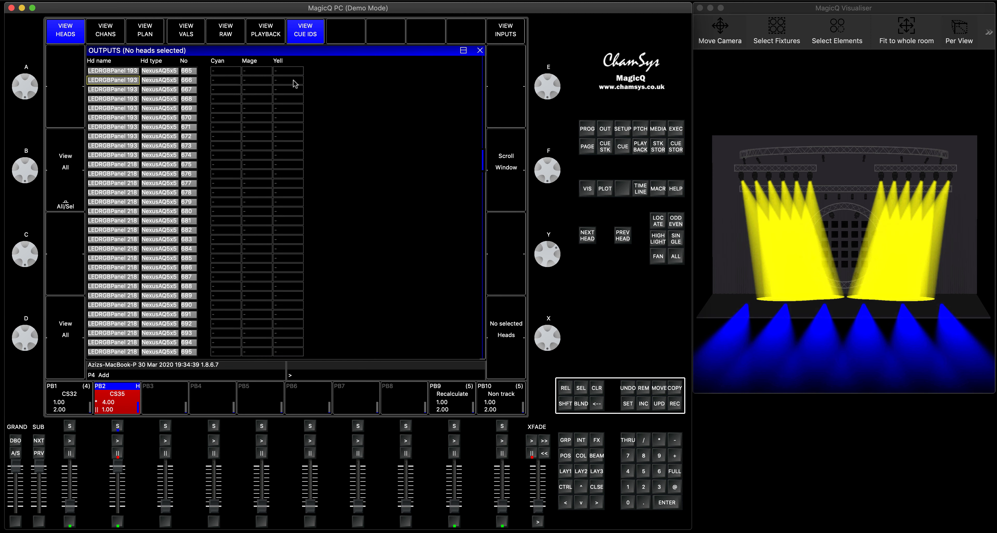
{"action": "scroll", "coordinate": [256, 75], "scroll_direction": "up", "scroll_amount": 6}
{"action": "scroll", "coordinate": [256, 75], "scroll_direction": "up", "scroll_amount": 4}
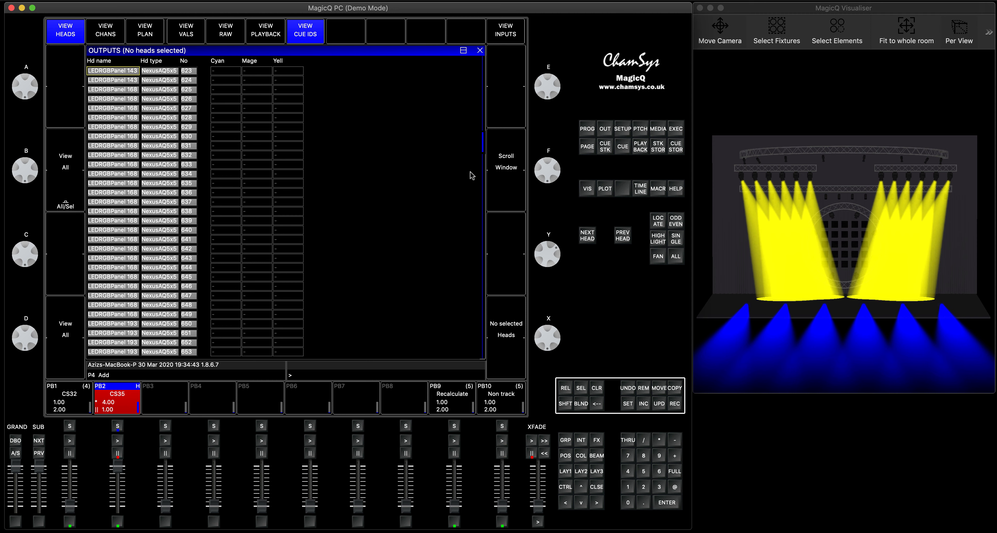
{"action": "left_click", "coordinate": [483, 83]}
{"action": "left_click", "coordinate": [484, 70]}
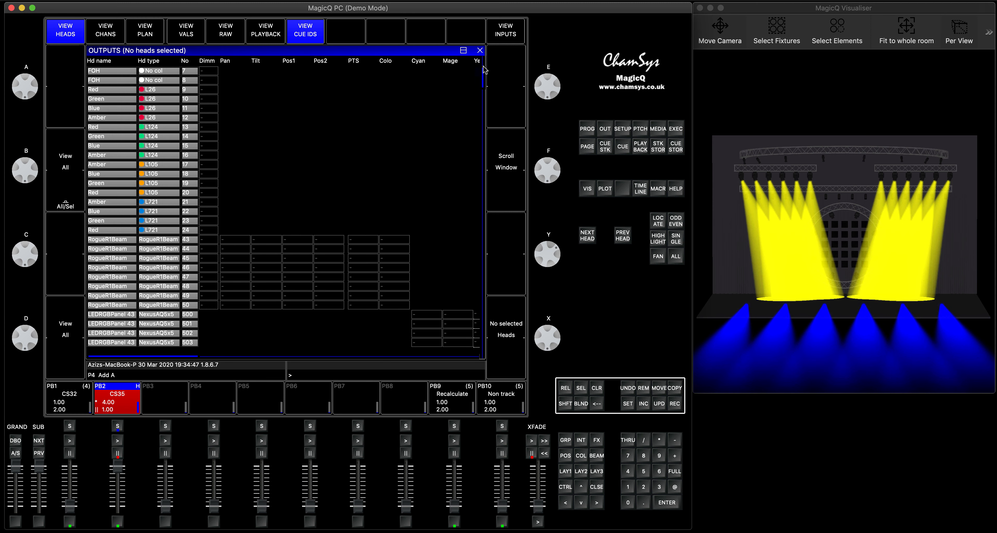
{"action": "left_click", "coordinate": [484, 68]}
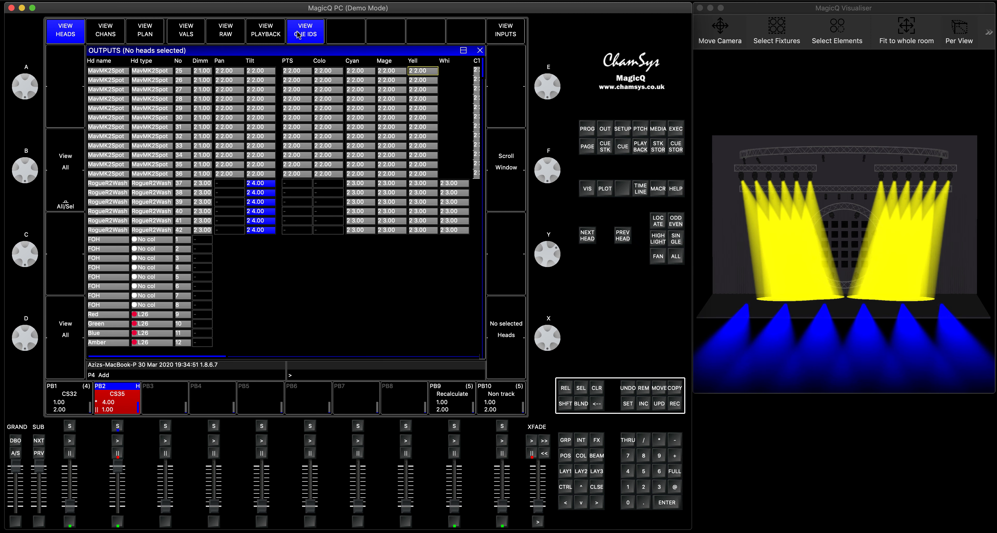
{"action": "left_click", "coordinate": [191, 33]}
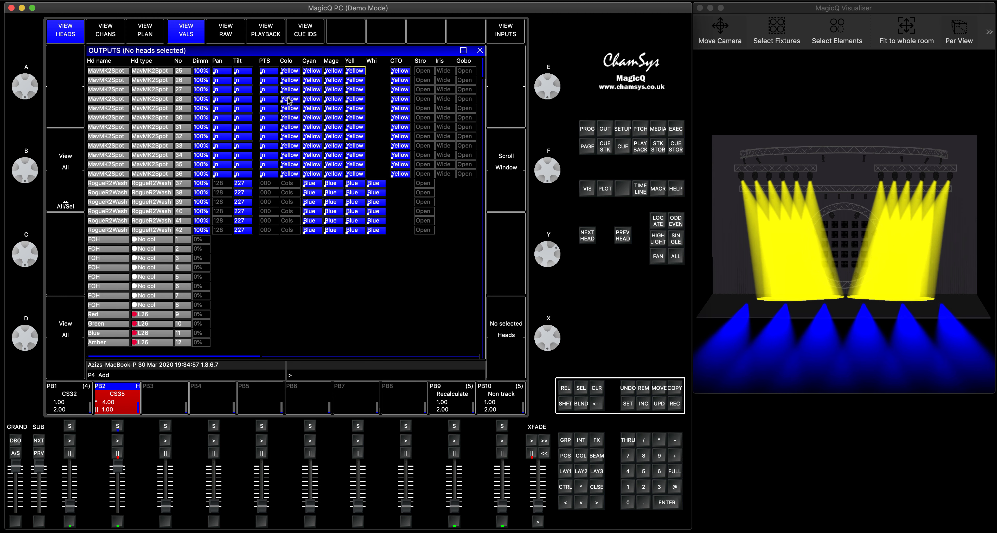
{"action": "left_click", "coordinate": [306, 30]}
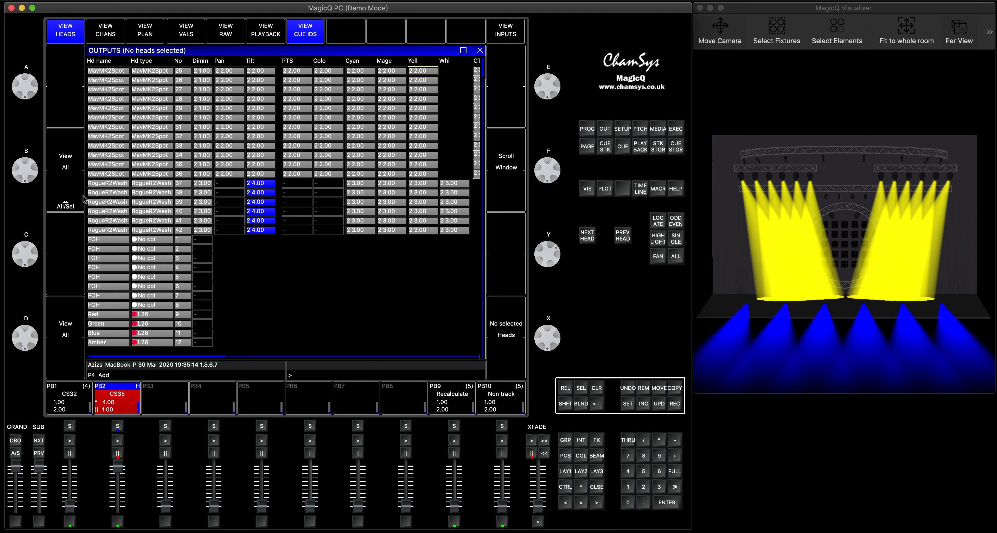
Limit the outputs to the selected playback's heads and compare the raw values with the cue IDs, closing the outputs view when done
{"action": "left_click", "coordinate": [65, 204]}
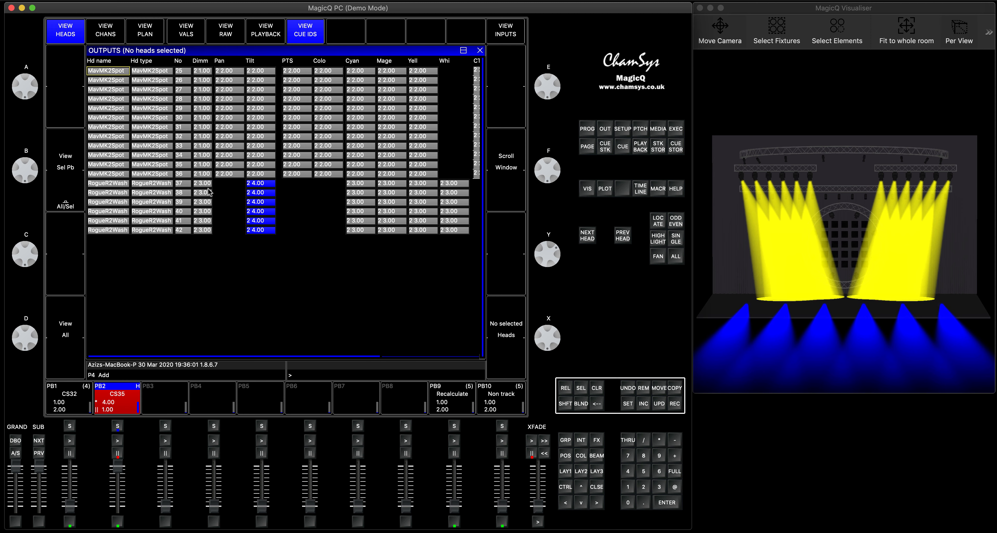
{"action": "left_click", "coordinate": [225, 31]}
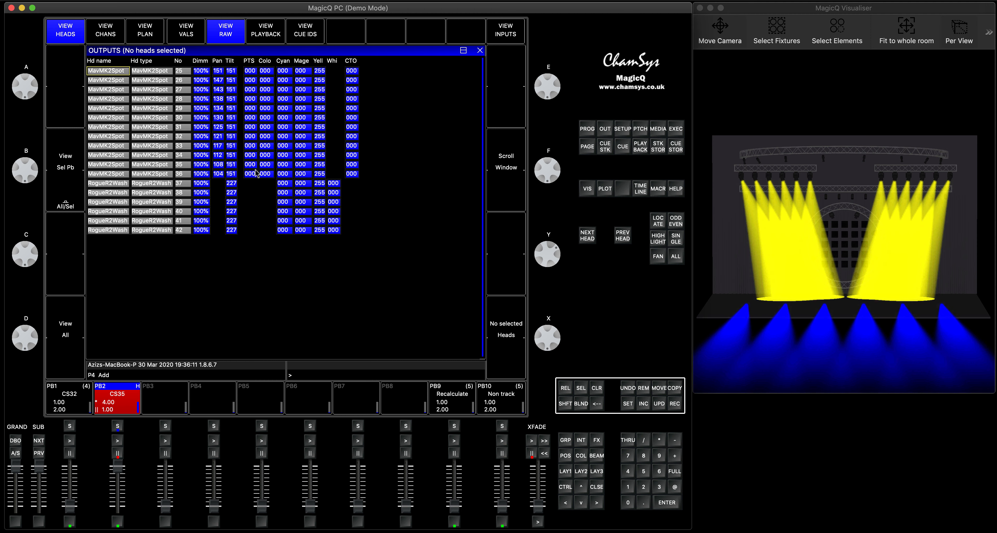
{"action": "left_click", "coordinate": [305, 28]}
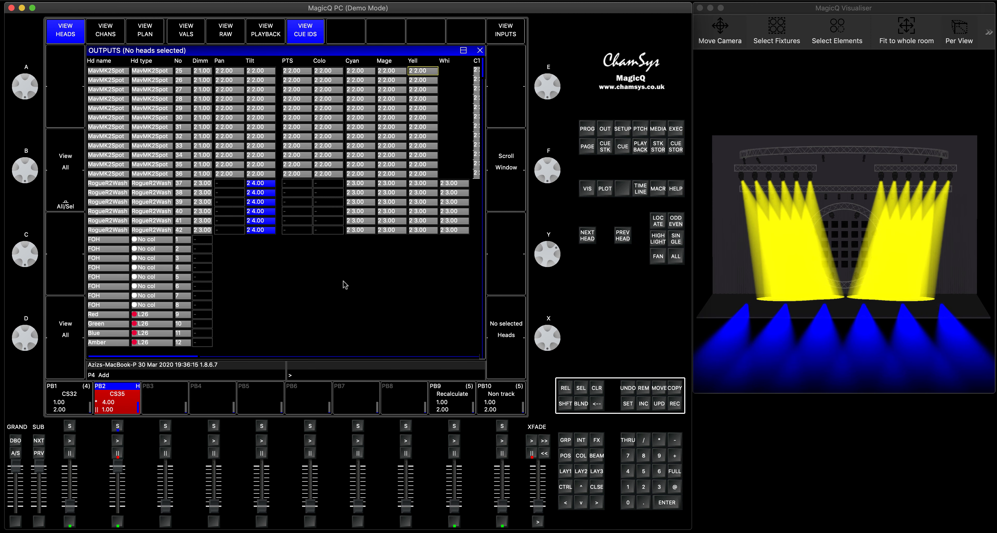
{"action": "left_click", "coordinate": [597, 487]}
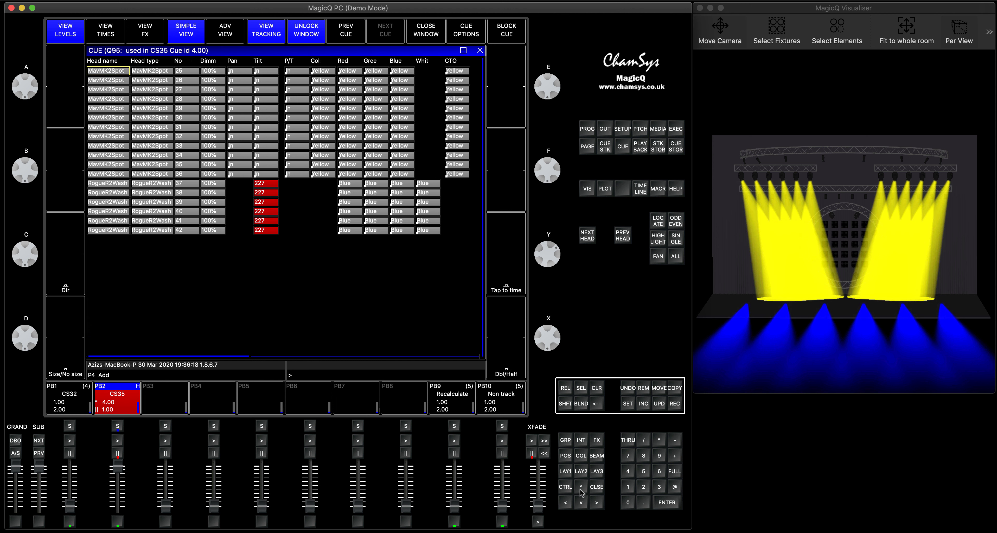
View CS35 cue 4.00 without tracked values, then release the CS35 playback and close its cue stack
{"action": "left_click", "coordinate": [260, 39]}
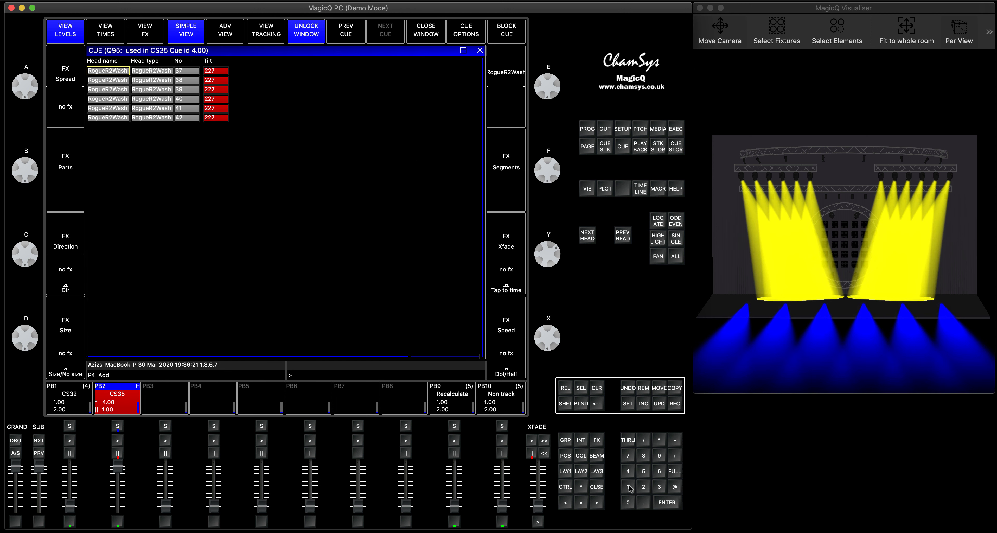
{"action": "left_click", "coordinate": [599, 489]}
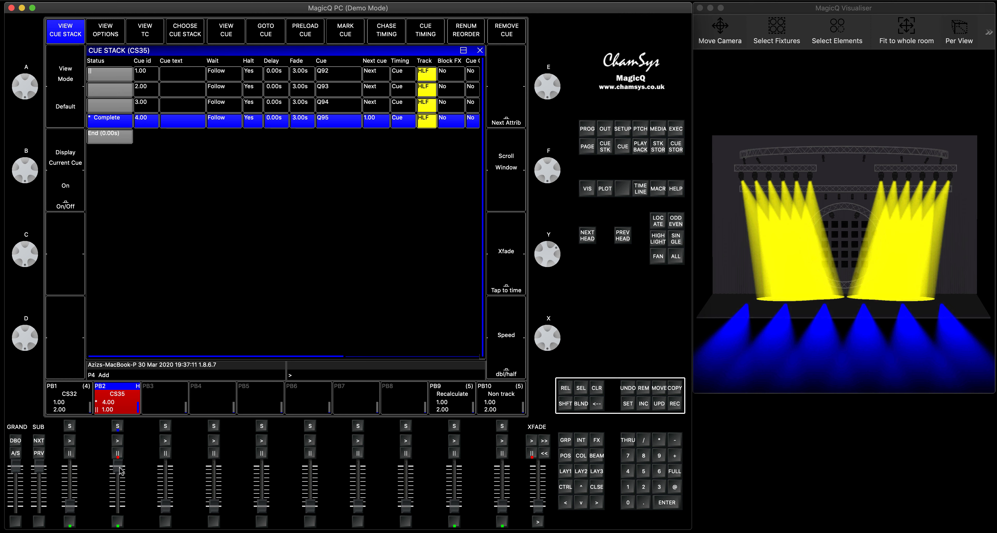
{"action": "left_click_drag", "start_coordinate": [119, 484], "coordinate": [117, 507]}
{"action": "left_click", "coordinate": [566, 388]}
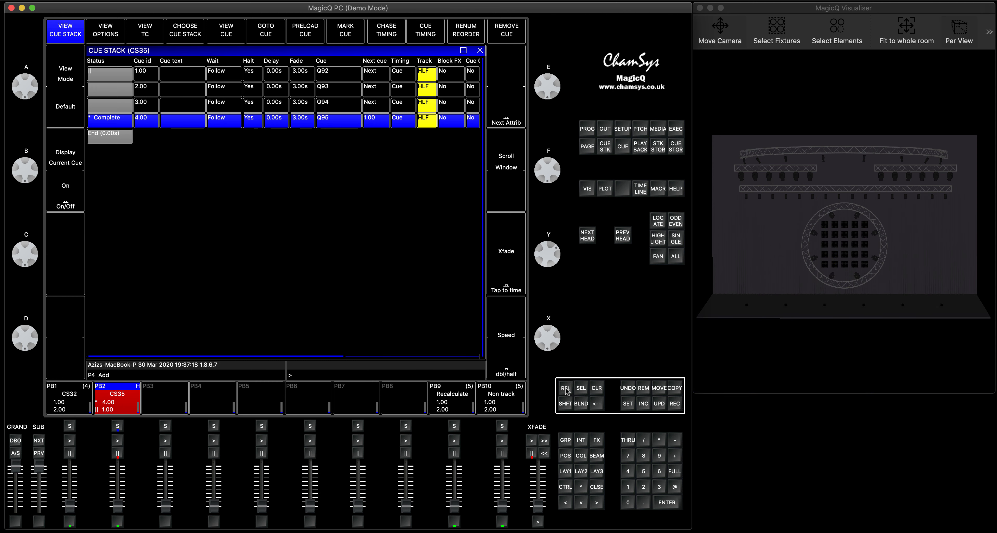
{"action": "left_click", "coordinate": [595, 484]}
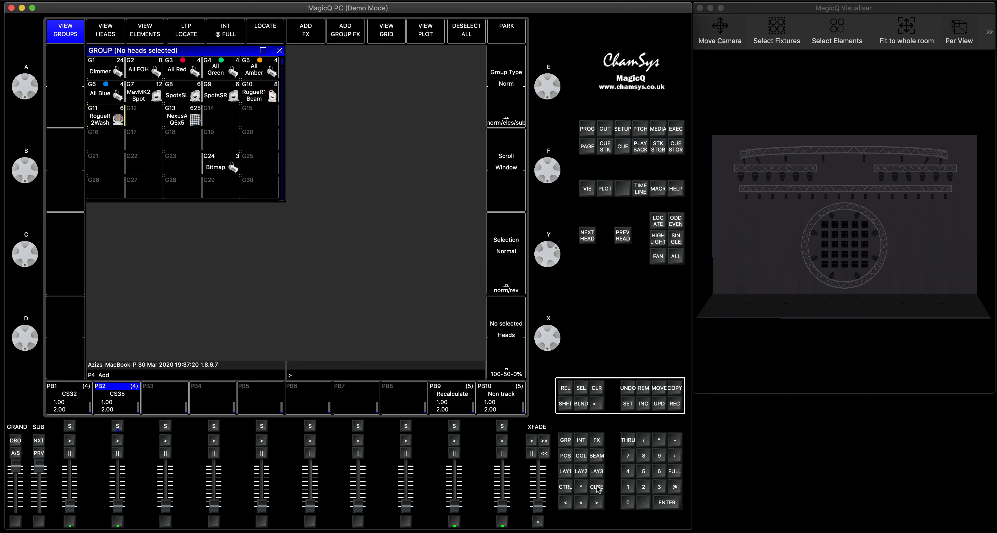
Select the MavMK2Spot group from the palette layout and set its intensity to full
{"action": "left_click", "coordinate": [567, 475]}
{"action": "left_click", "coordinate": [156, 95]}
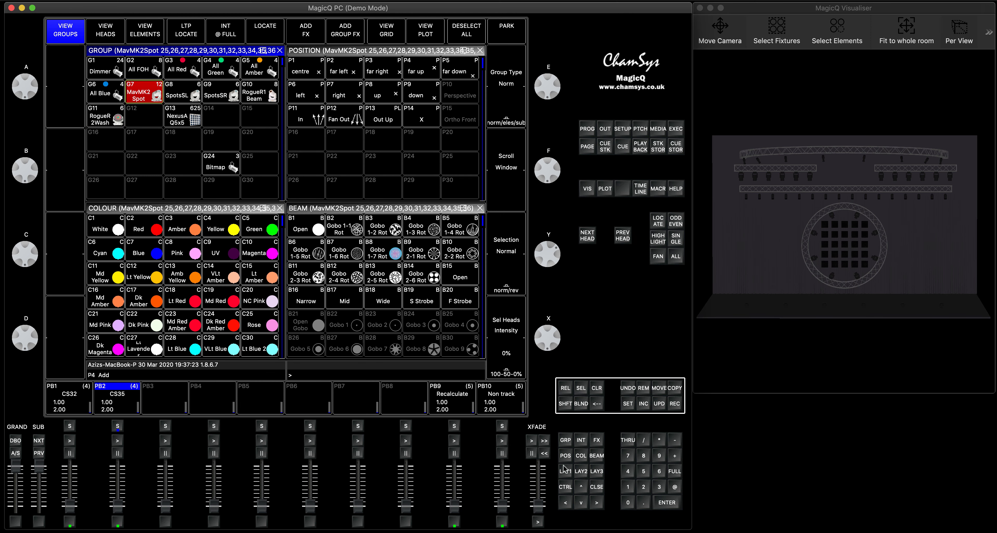
{"action": "left_click", "coordinate": [675, 487]}
{"action": "left_click", "coordinate": [674, 471]}
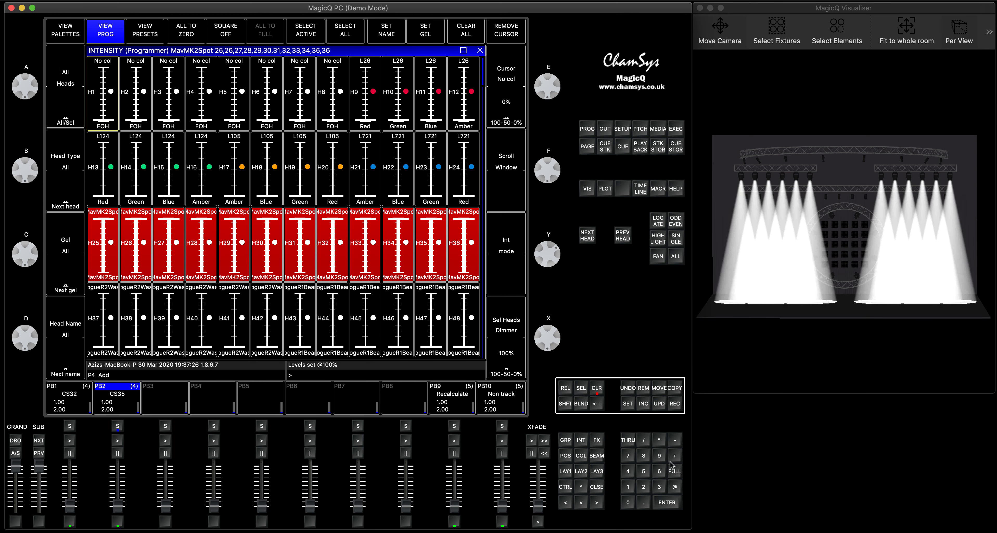
{"action": "left_click", "coordinate": [596, 486]}
Give the MavMK2Spot heads the Red colour and Fan Out position and record the look as the first cue on Playback 3
{"action": "left_click", "coordinate": [155, 228]}
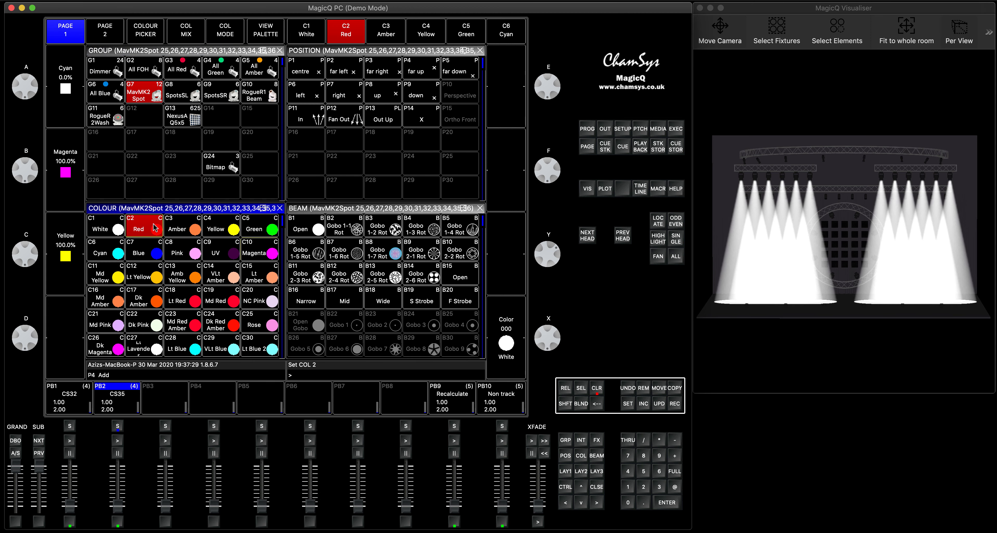
{"action": "left_click", "coordinate": [354, 123]}
{"action": "left_click", "coordinate": [675, 403]}
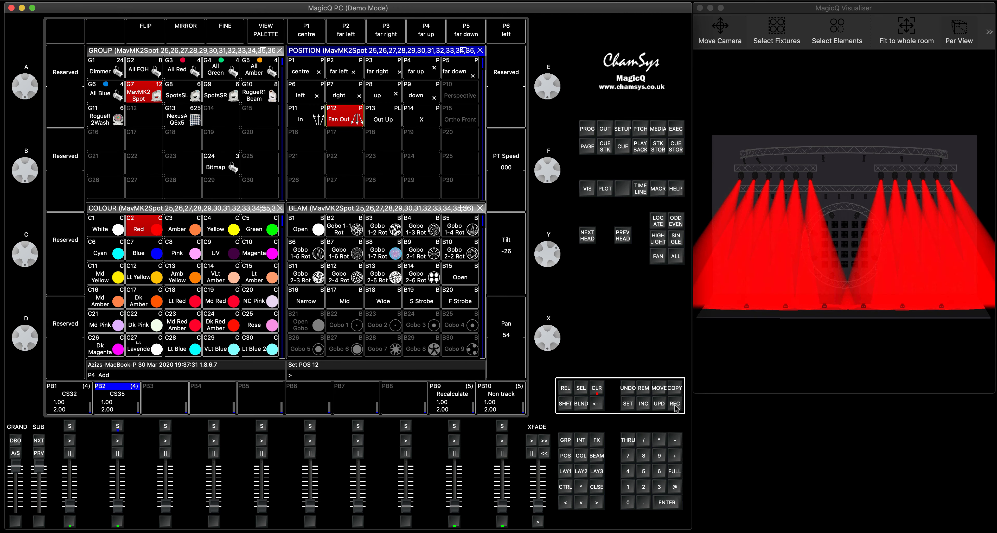
{"action": "left_click", "coordinate": [165, 426]}
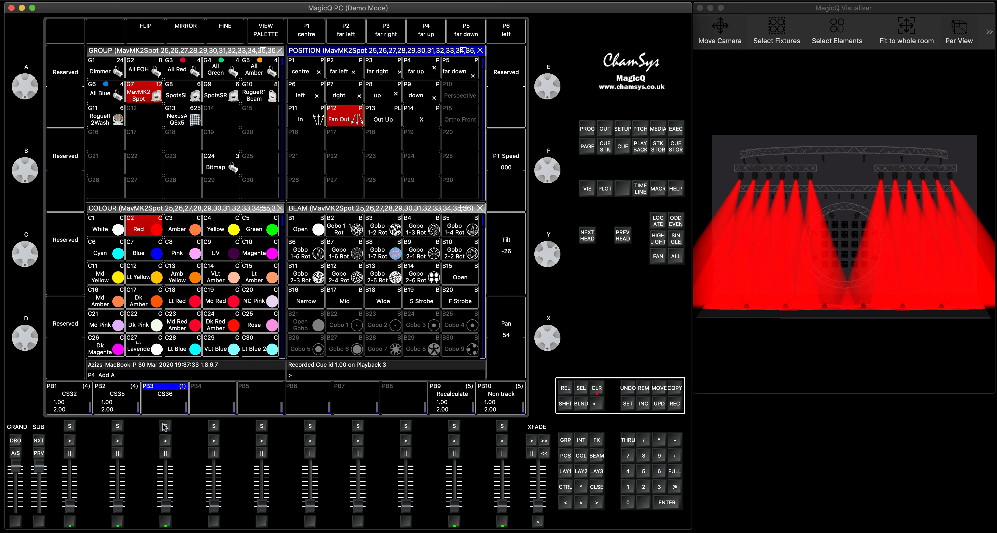
Apply the In position and Yellow colour to the MavMK2Spot heads and view the values in the programmer
{"action": "left_click", "coordinate": [316, 120]}
{"action": "left_click", "coordinate": [234, 231]}
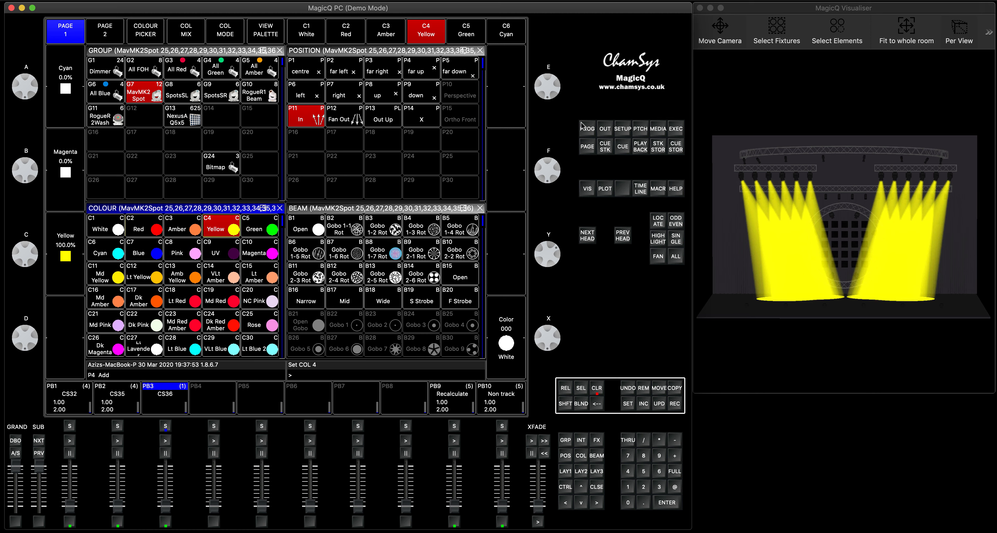
{"action": "left_click", "coordinate": [588, 130]}
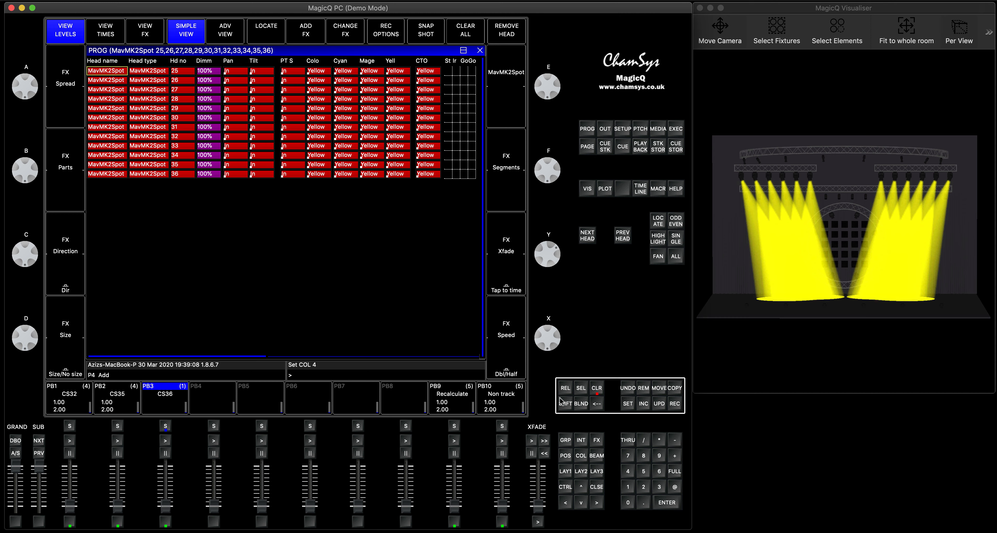
Record the look as cue 2.00 on Playback 3 using the Entire State record option
{"action": "left_click", "coordinate": [386, 31]}
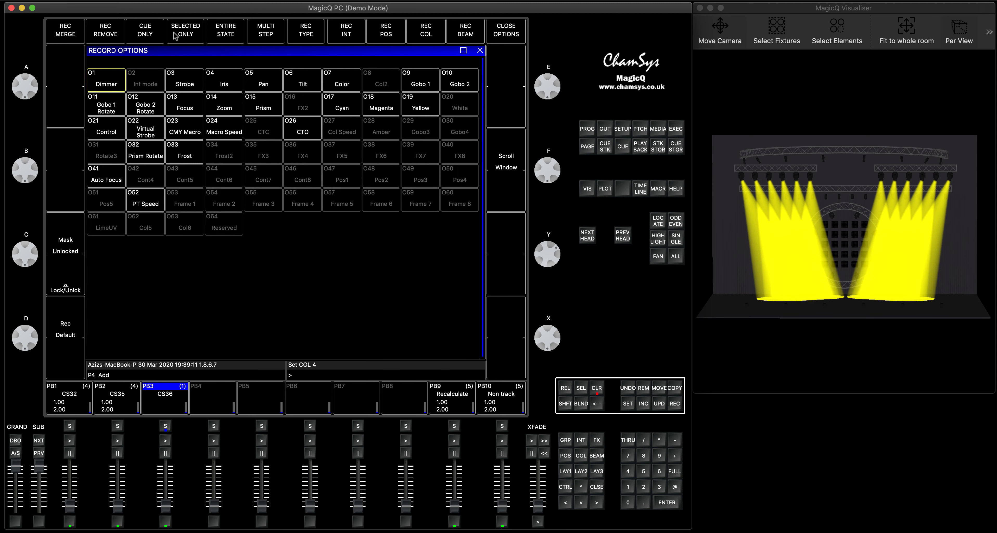
{"action": "left_click", "coordinate": [224, 35]}
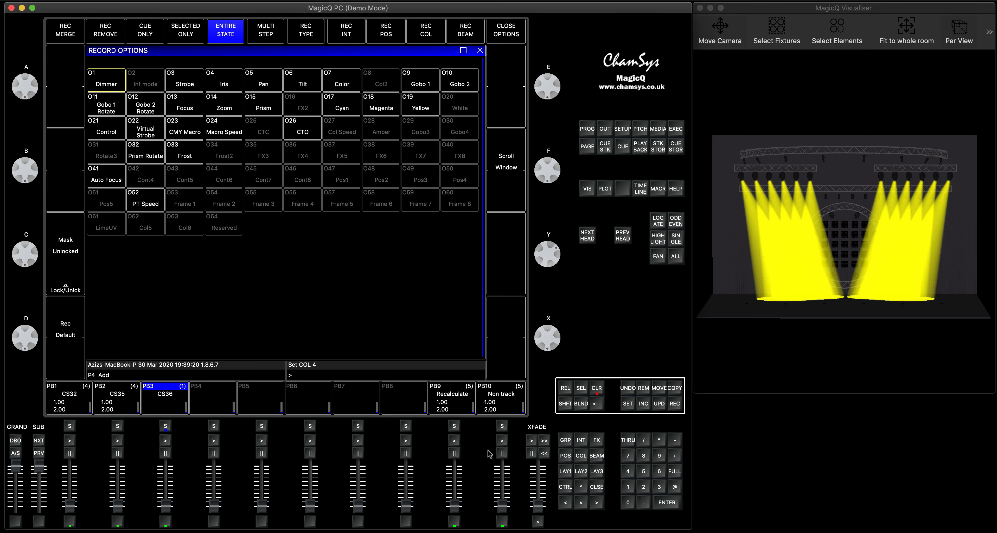
{"action": "left_click", "coordinate": [675, 404]}
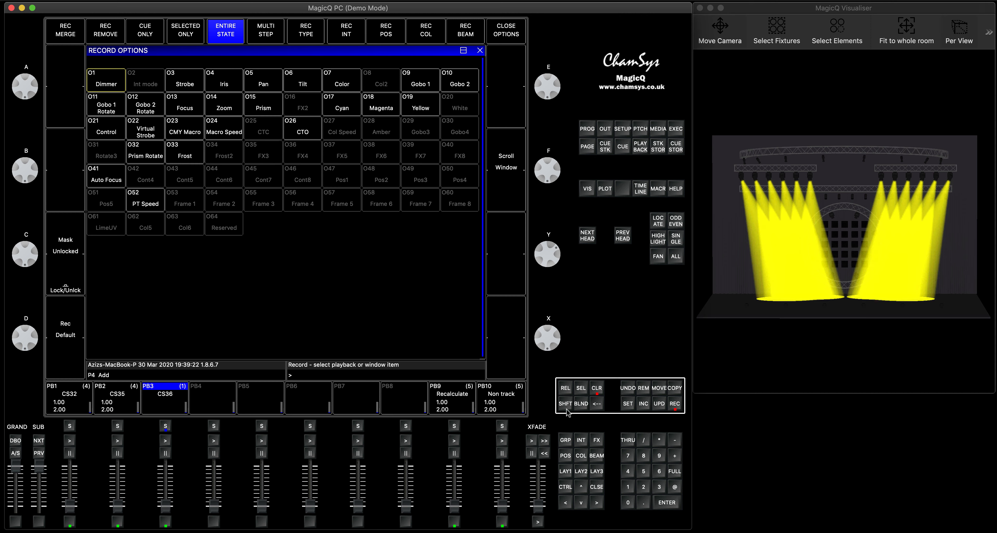
{"action": "left_click", "coordinate": [165, 426]}
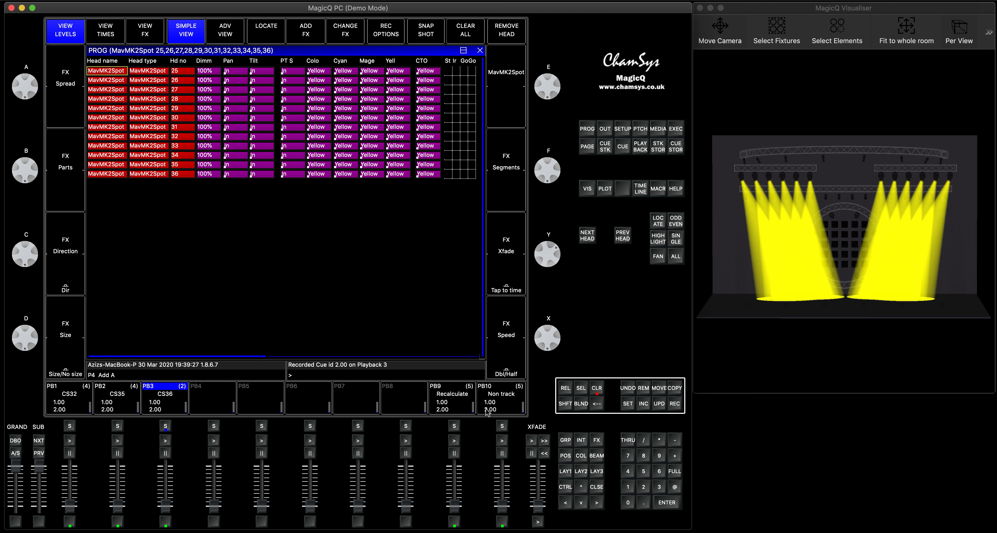
Clear the programmer, then raise Playback 3 and run its cue 1.00 with the CS36 cue stack open
{"action": "left_click", "coordinate": [598, 388]}
{"action": "left_click", "coordinate": [565, 471]}
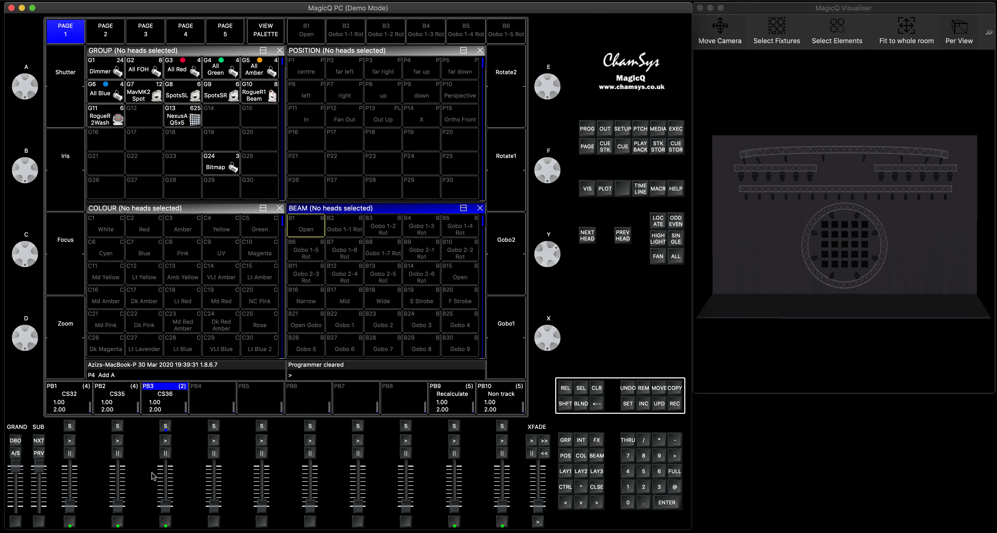
{"action": "left_click_drag", "start_coordinate": [165, 507], "coordinate": [165, 439]}
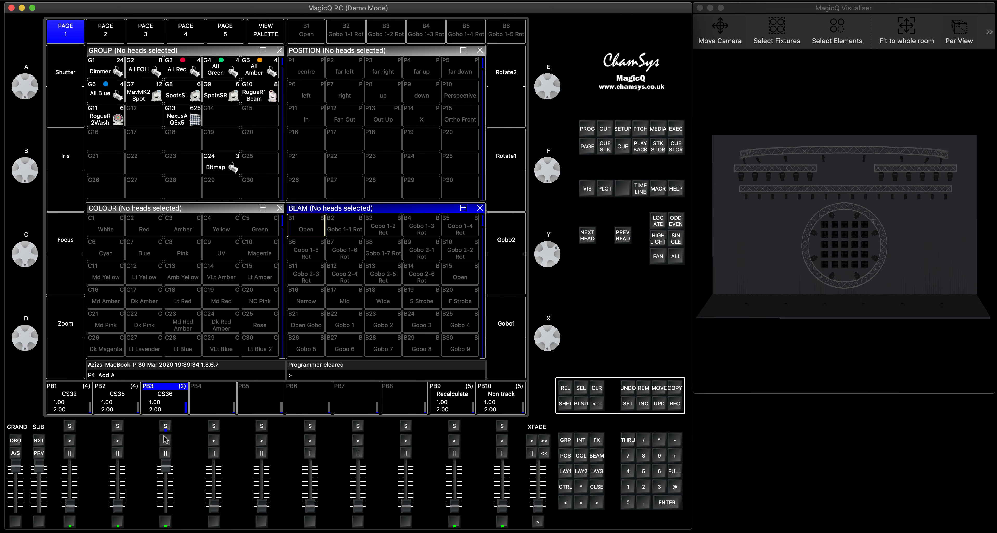
{"action": "left_click", "coordinate": [165, 440]}
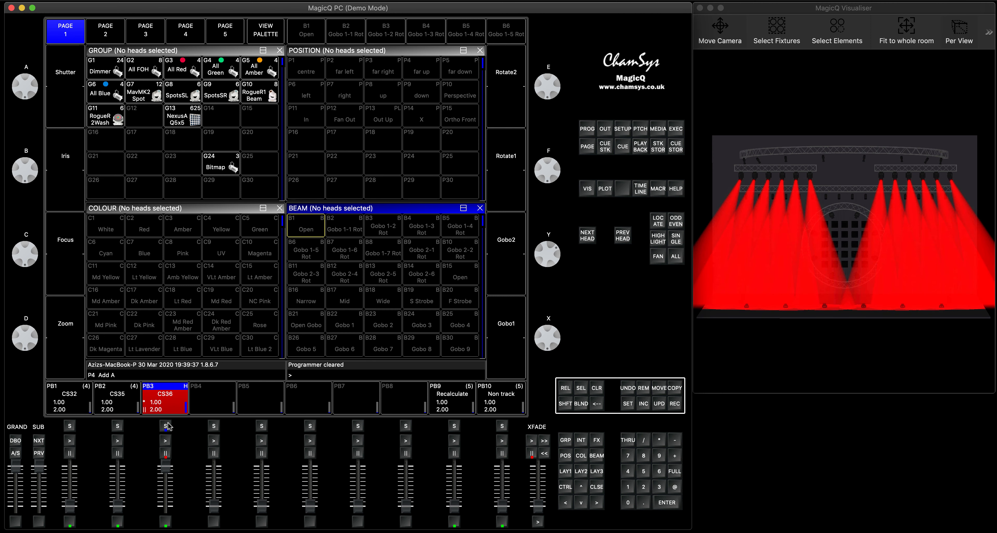
{"action": "left_click", "coordinate": [165, 426]}
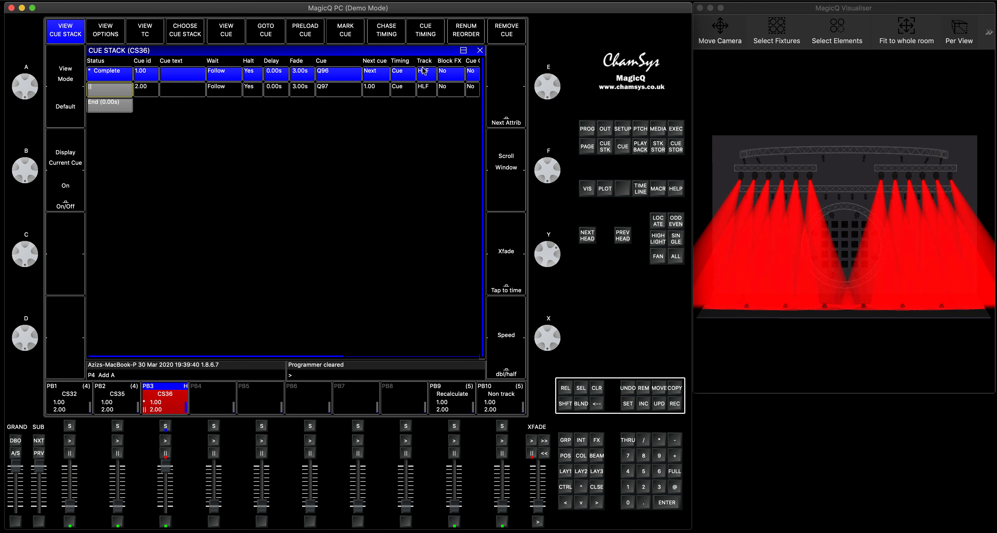
Turn off HLF tracking for both cues in the CS36 cue stack and run cue 2.00 on Playback 3
{"action": "left_click_drag", "start_coordinate": [423, 70], "coordinate": [426, 89]}
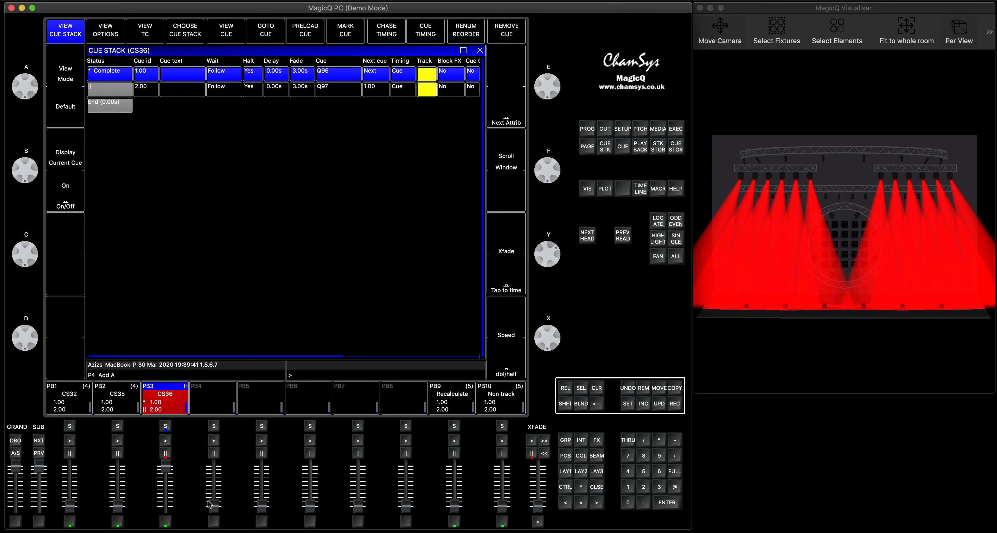
{"action": "left_click", "coordinate": [165, 441]}
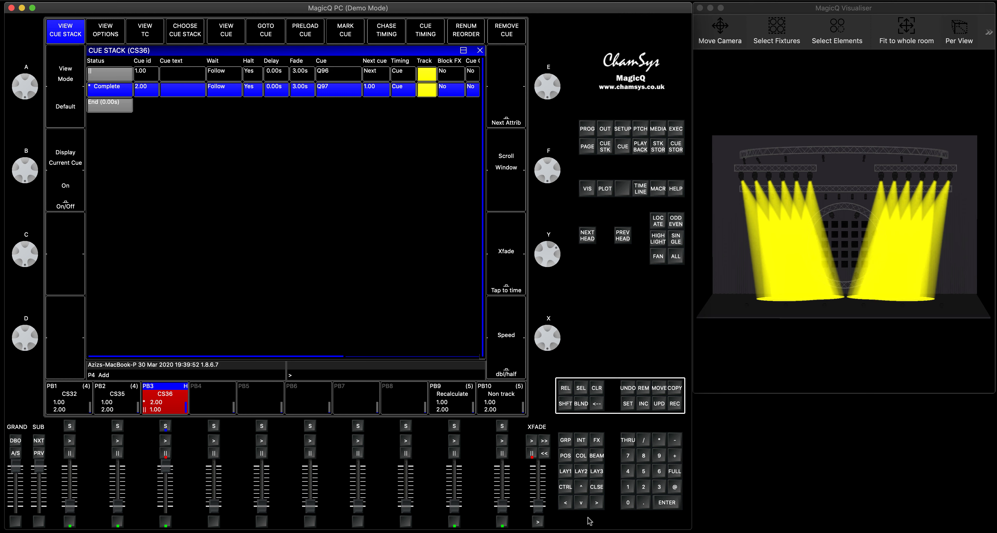
{"action": "left_click", "coordinate": [572, 470]}
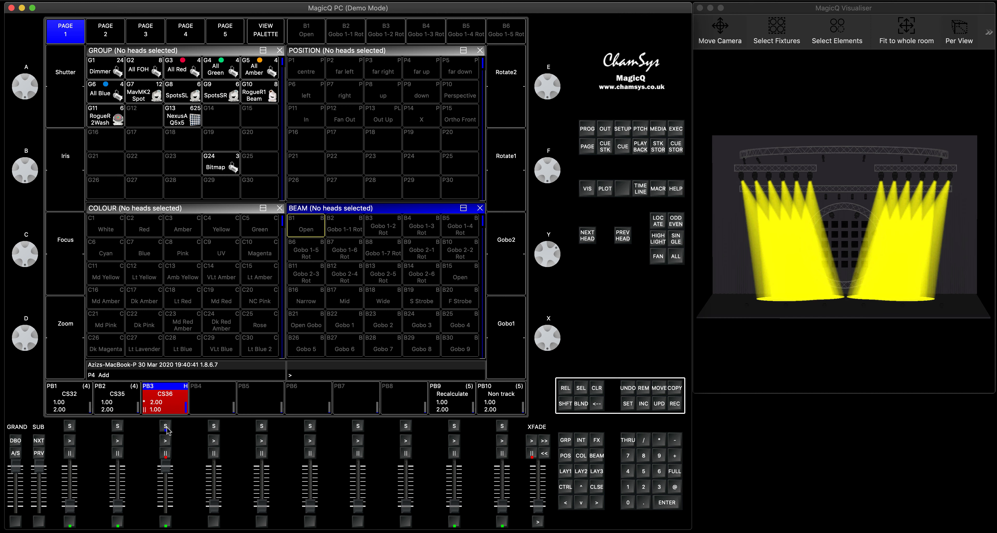
Clear the programmer and view the advanced options of the CS35 cue stack on Playback 2
{"action": "left_click", "coordinate": [595, 387]}
{"action": "left_click", "coordinate": [166, 426]}
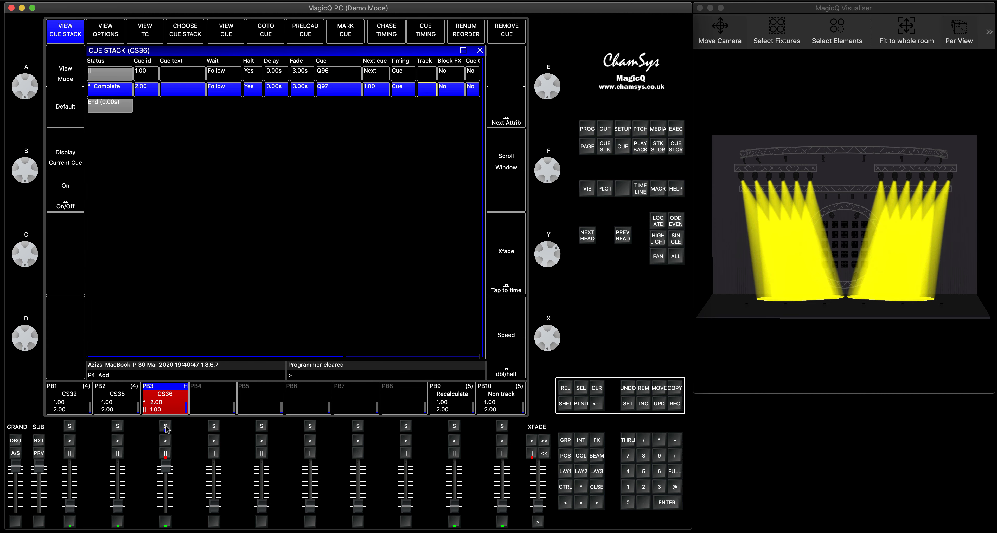
{"action": "left_click", "coordinate": [118, 427]}
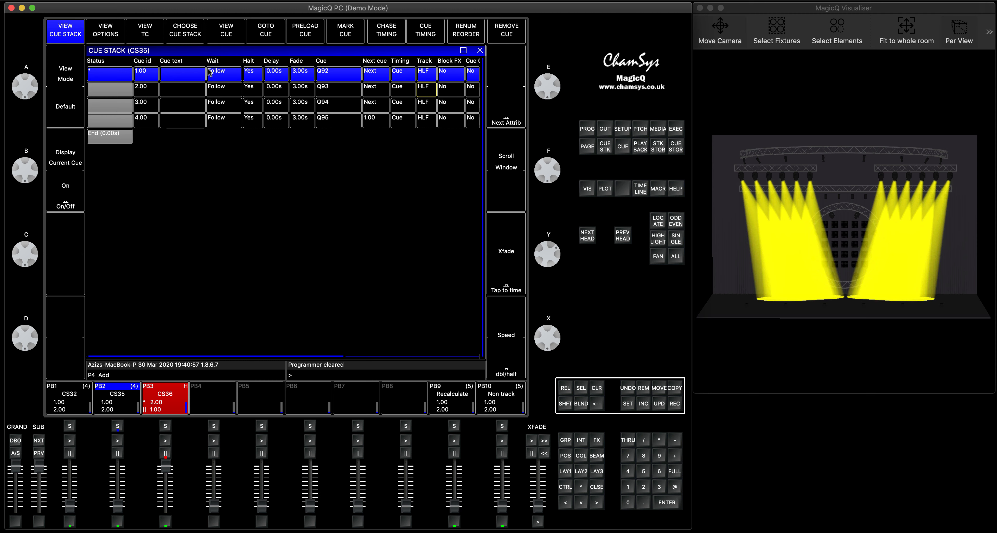
{"action": "left_click", "coordinate": [113, 33]}
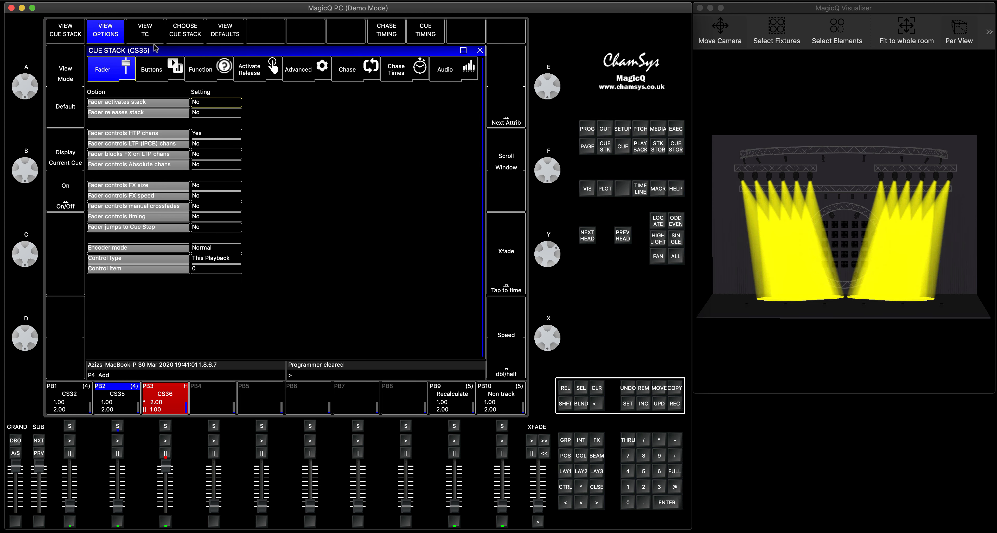
{"action": "left_click", "coordinate": [118, 426]}
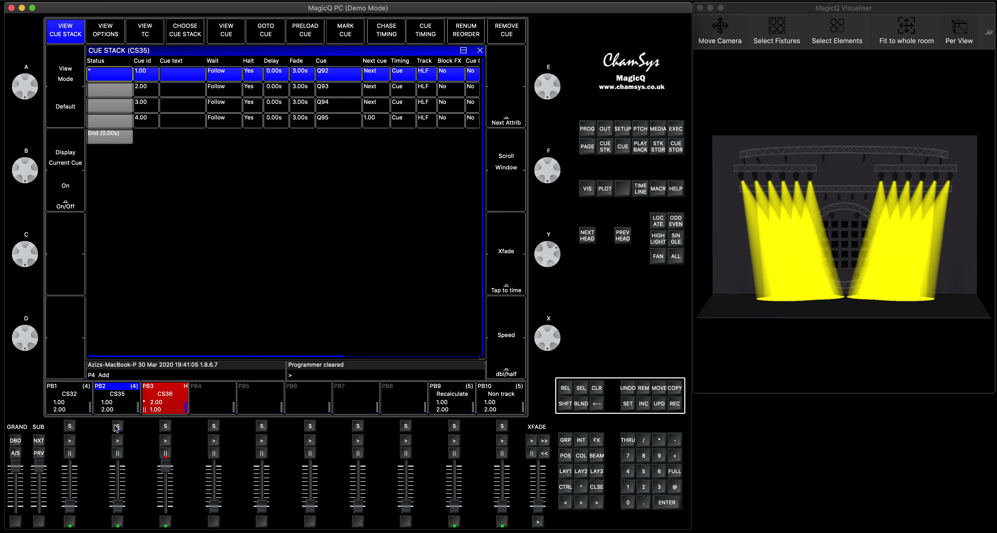
{"action": "left_click", "coordinate": [117, 426]}
{"action": "left_click", "coordinate": [306, 76]}
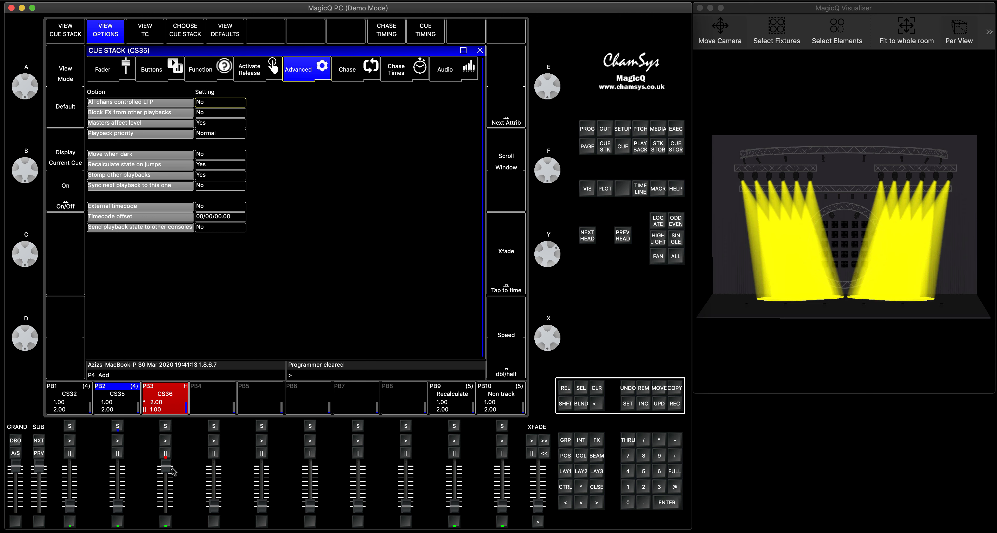
Lower Playback 3, then raise Playback 2 and run its cue 1.00
{"action": "left_click_drag", "start_coordinate": [166, 469], "coordinate": [166, 508]}
{"action": "left_click", "coordinate": [166, 427]}
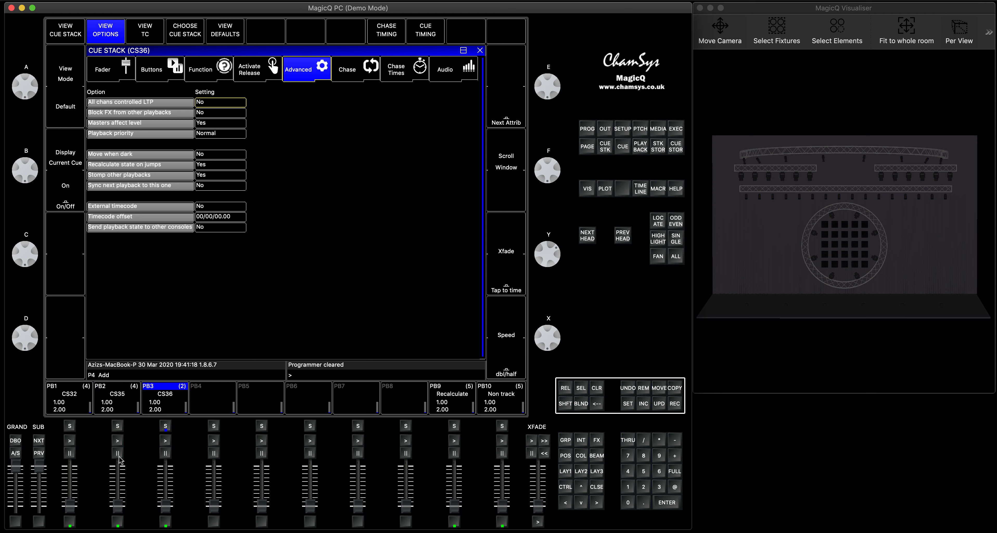
{"action": "left_click_drag", "start_coordinate": [118, 507], "coordinate": [119, 459]}
{"action": "left_click", "coordinate": [118, 440]}
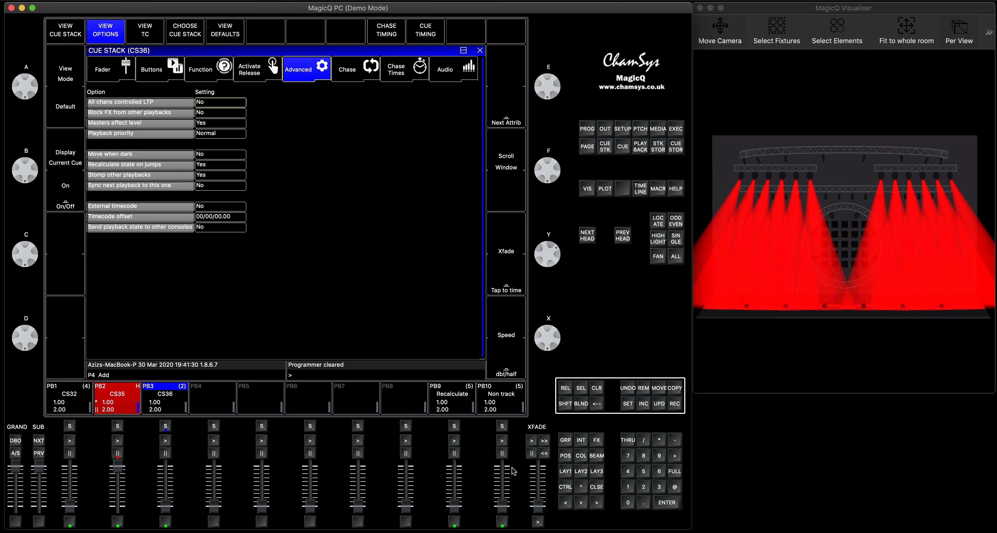
Open the CS35 cue stack on Playback 2 and jump directly to cue 4.00
{"action": "left_click", "coordinate": [600, 487]}
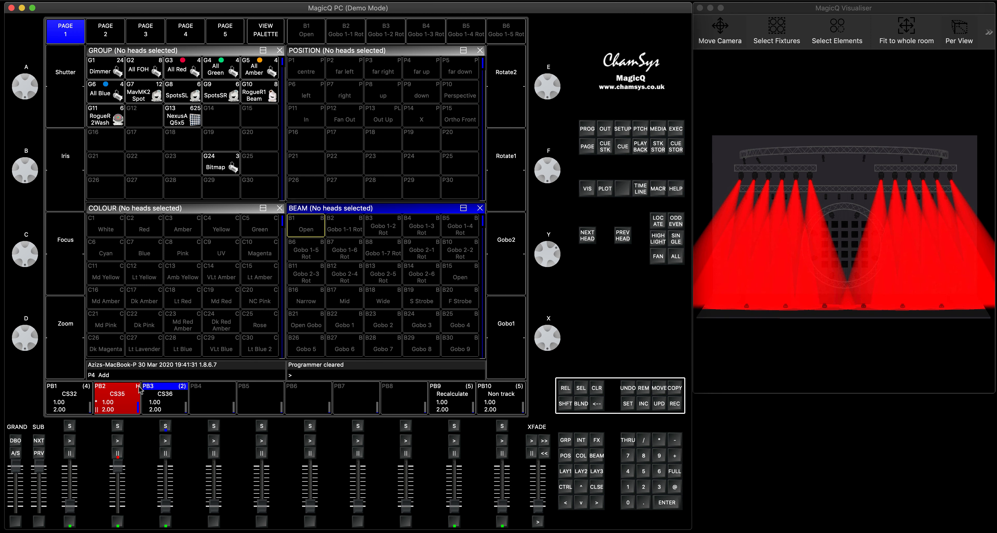
{"action": "left_click", "coordinate": [118, 426]}
{"action": "left_click", "coordinate": [118, 426]}
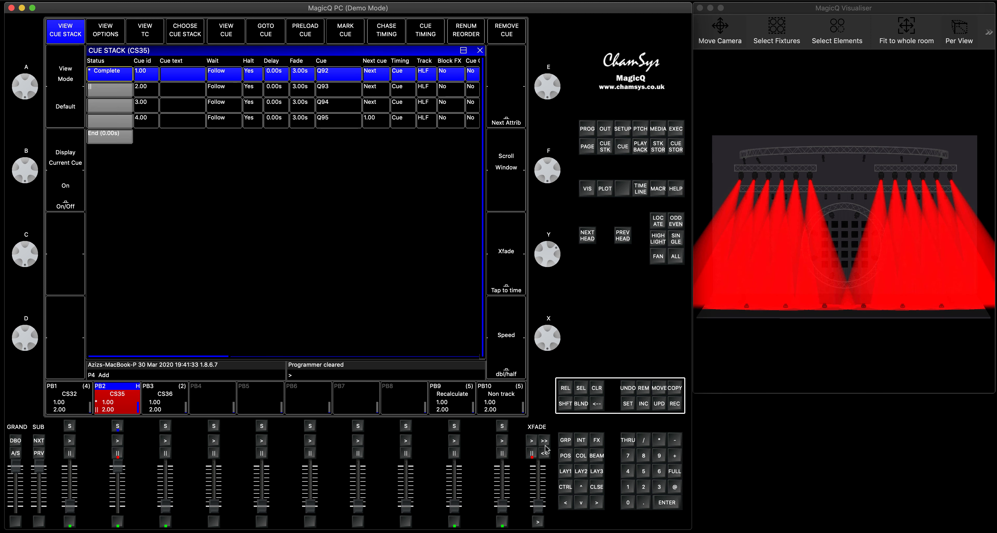
{"action": "left_click", "coordinate": [631, 472]}
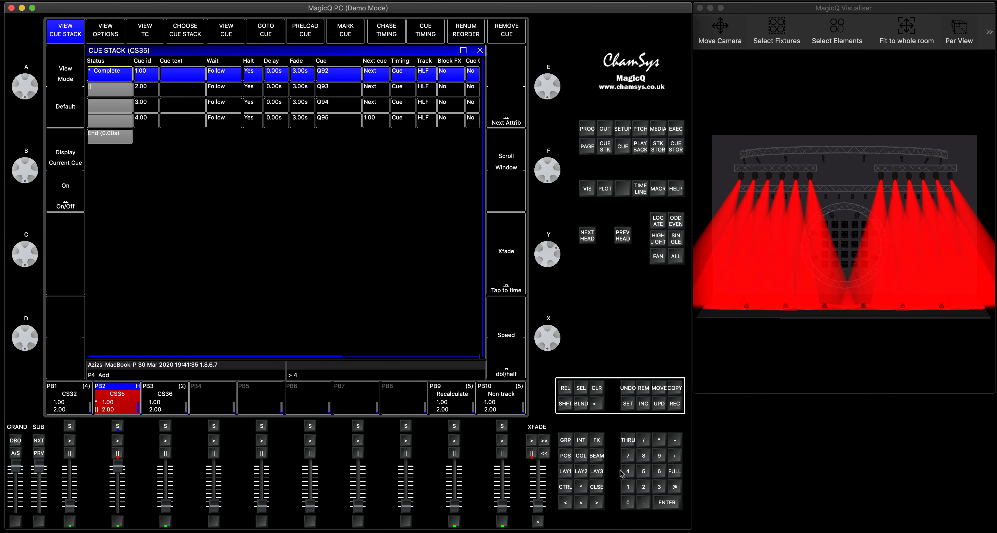
{"action": "left_click", "coordinate": [267, 33]}
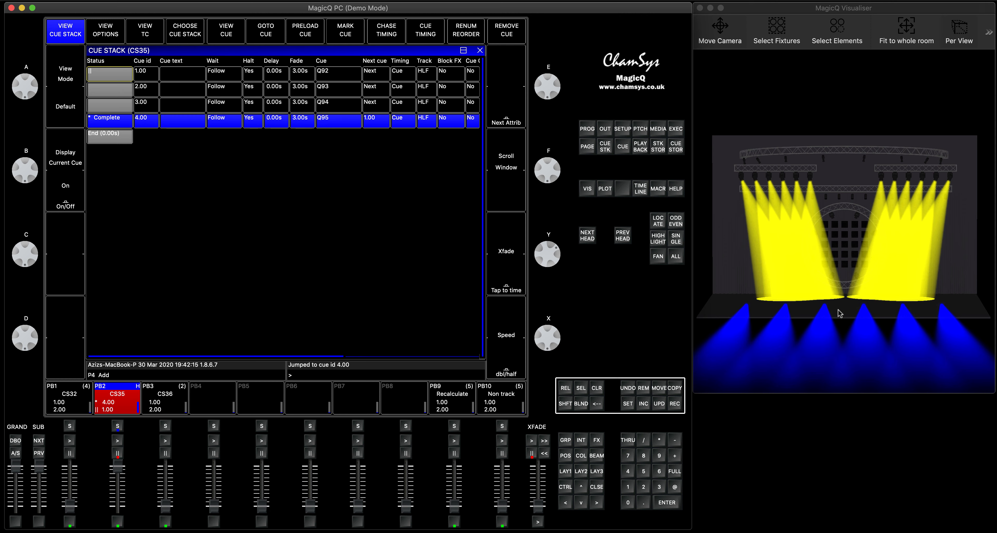
Jump back to cue 2.00 in the CS35 cue stack and return to the group and palette layout
{"action": "left_click", "coordinate": [644, 488]}
{"action": "left_click", "coordinate": [271, 30]}
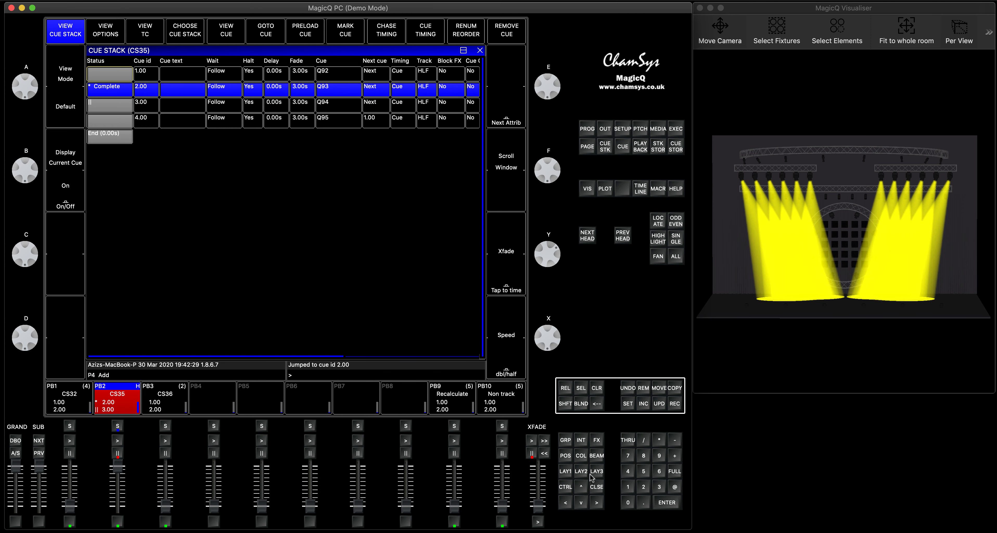
{"action": "left_click", "coordinate": [566, 471]}
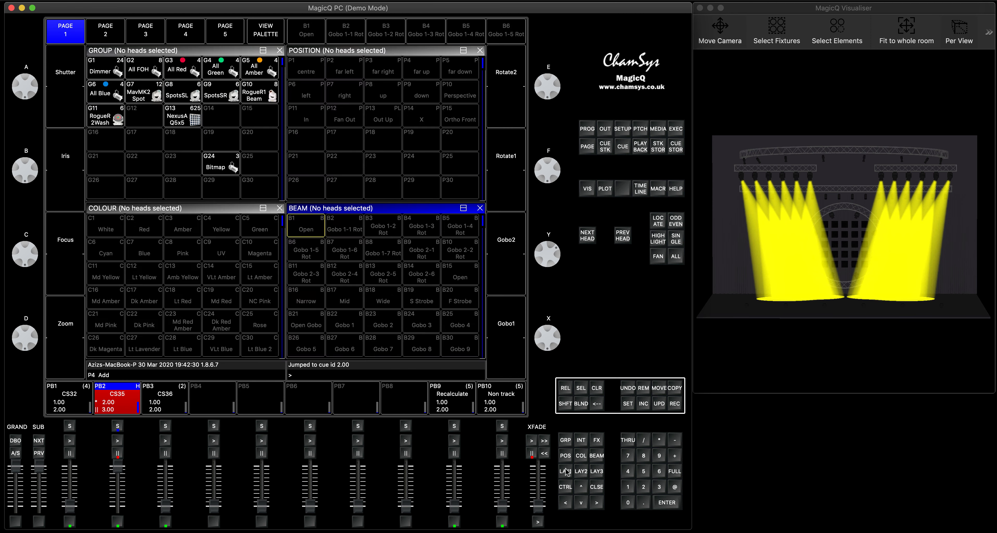